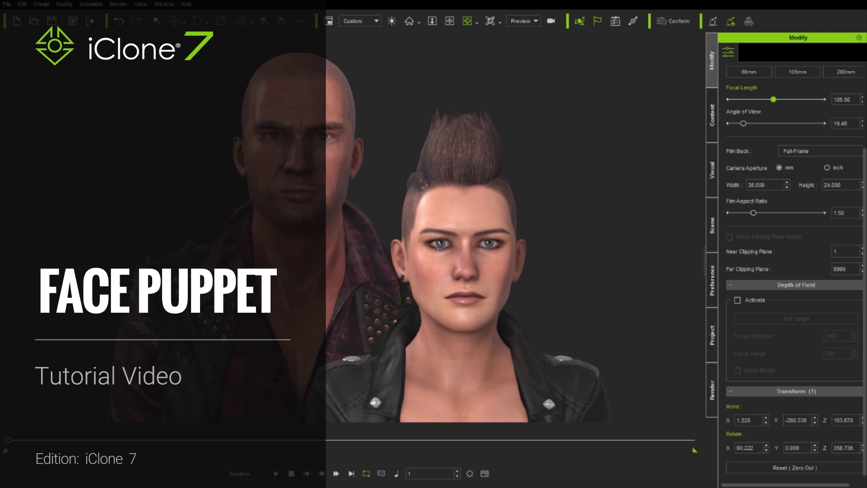
- Play the existing facial animation of the two characters, then stop playback
scroll(536, 249, "up", 3)
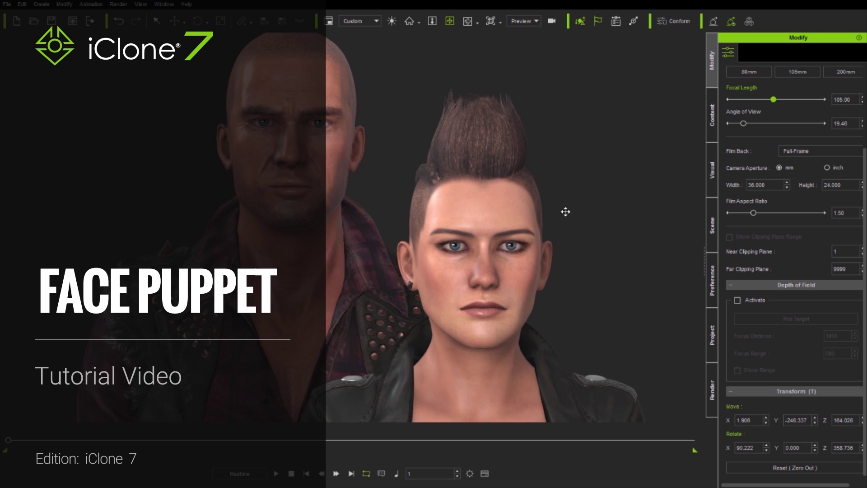
left_click_drag(565, 211, 561, 227)
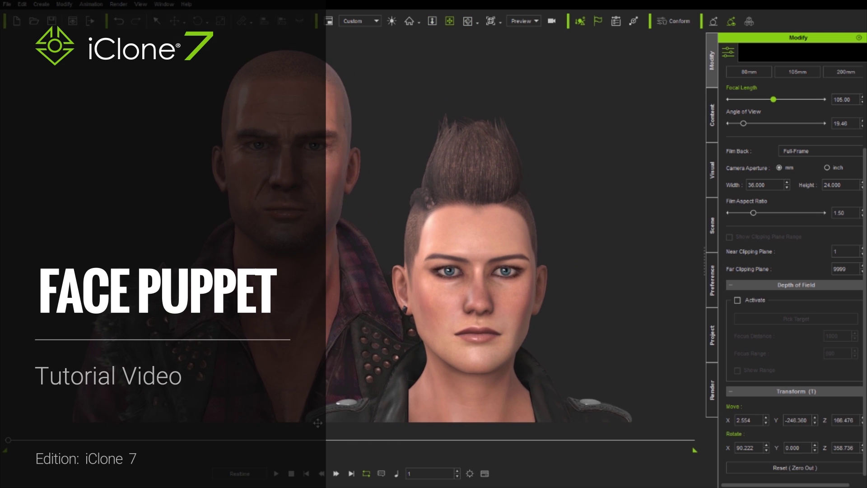
key("space")
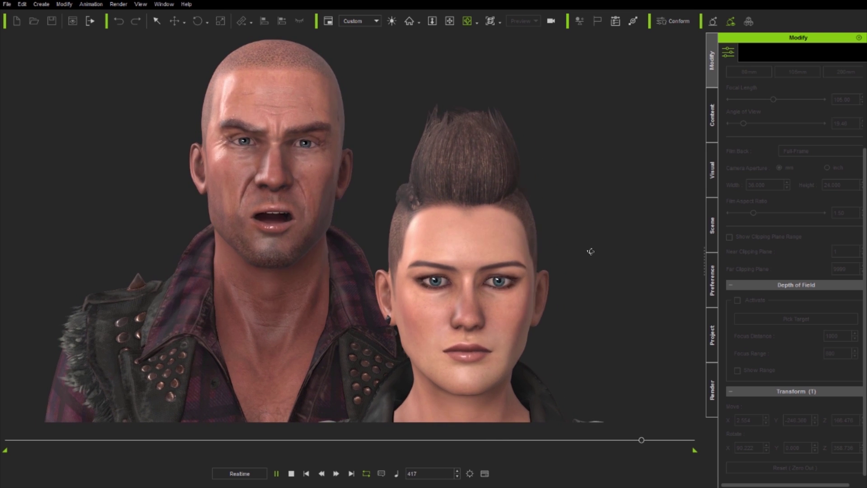
left_click(291, 473)
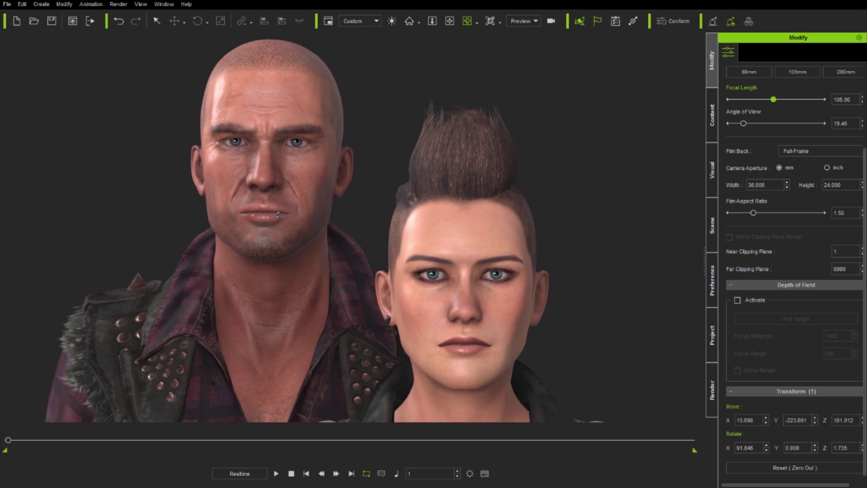
- Select the female character with the mohawk and open the Face Puppet tool from her facial motion settings
left_click(278, 215)
left_click(91, 4)
left_click(126, 253)
left_click(475, 262)
left_click(84, 6)
left_click(126, 252)
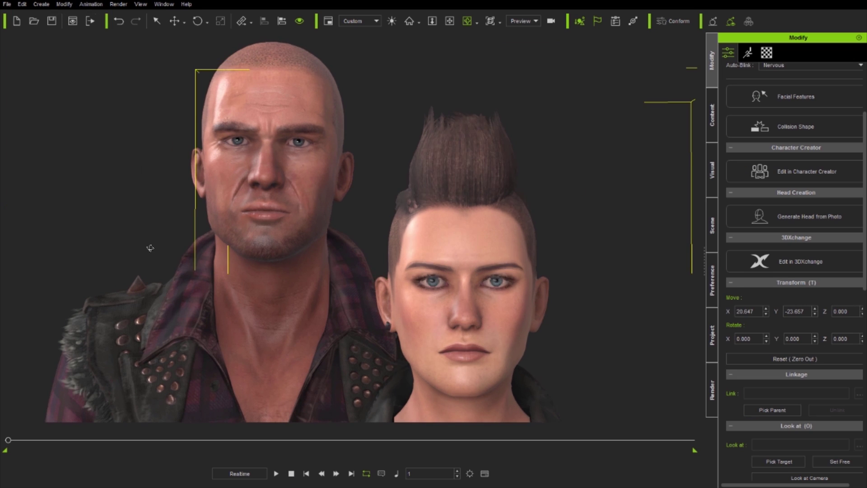
left_click(748, 53)
left_click(796, 323)
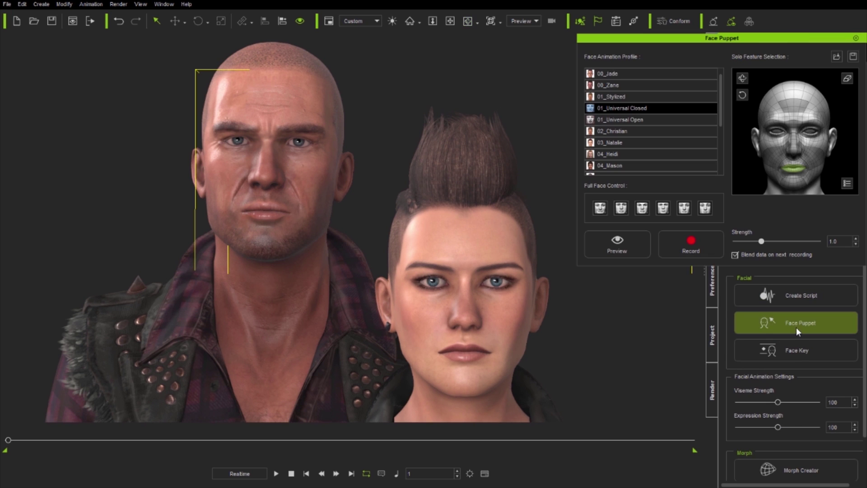
left_click_drag(756, 40, 751, 51)
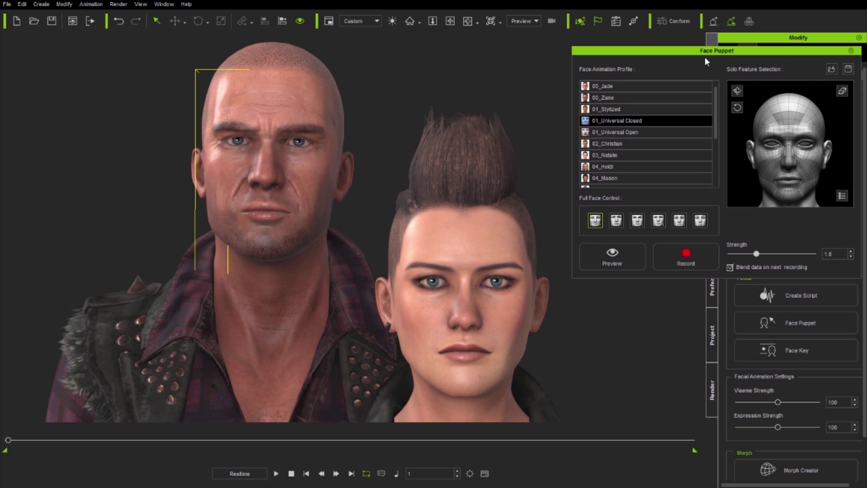
- Browse the 00_Jade, 00_Zane, 01_Stylized and 01_Universal Closed face animation profiles and their full face controls
left_click(608, 86)
left_click(604, 97)
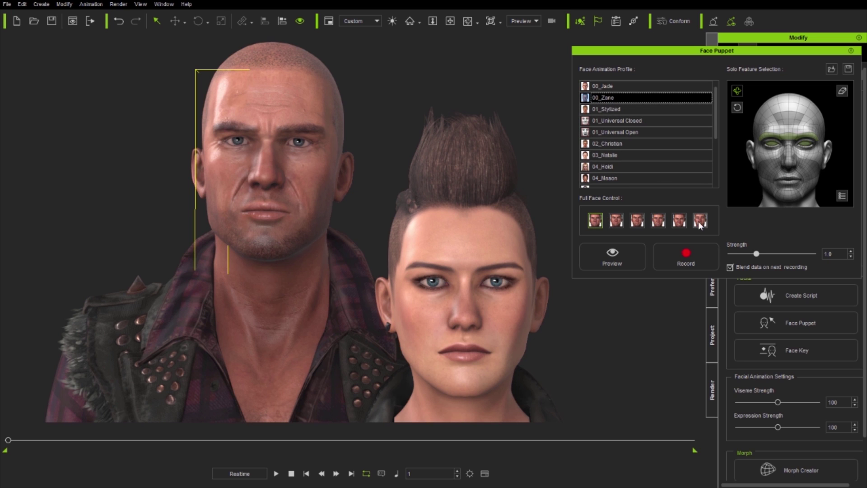
left_click(616, 109)
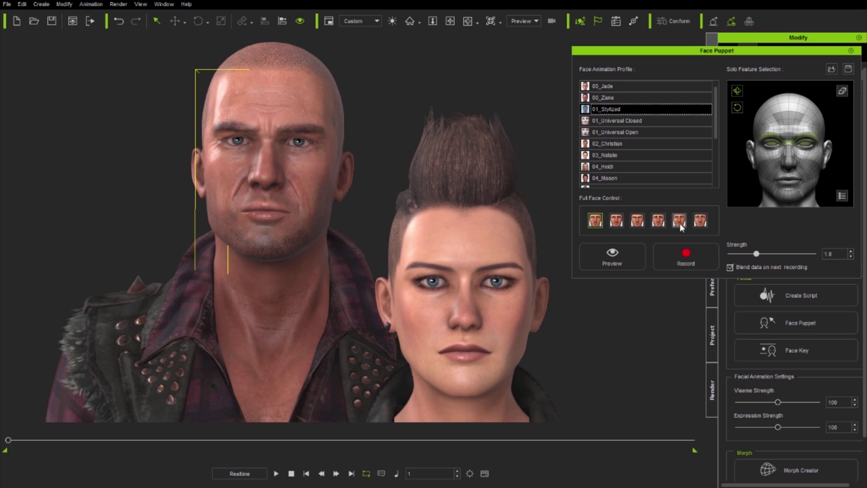
left_click(635, 122)
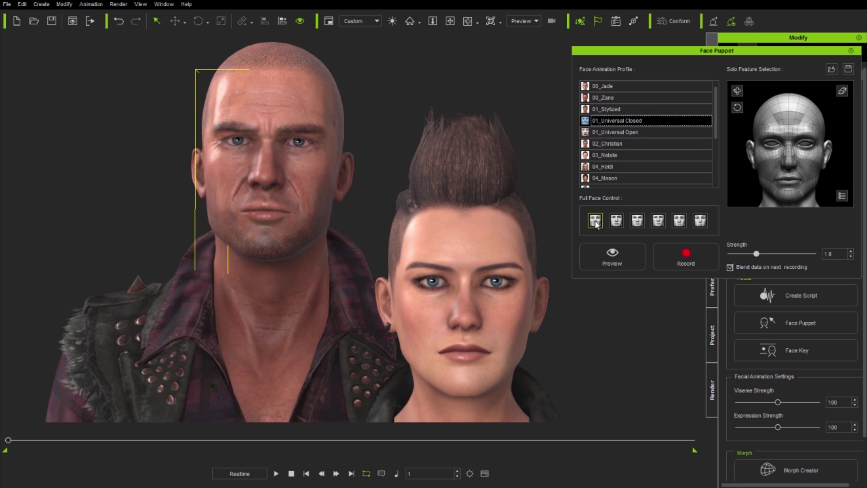
mouse_move(714, 103)
left_mouse_down()
mouse_move(716, 180)
mouse_move(716, 106)
left_mouse_up()
- Preview the 00_Jade profile on the female character with the third and the fifth full face control
left_click(633, 85)
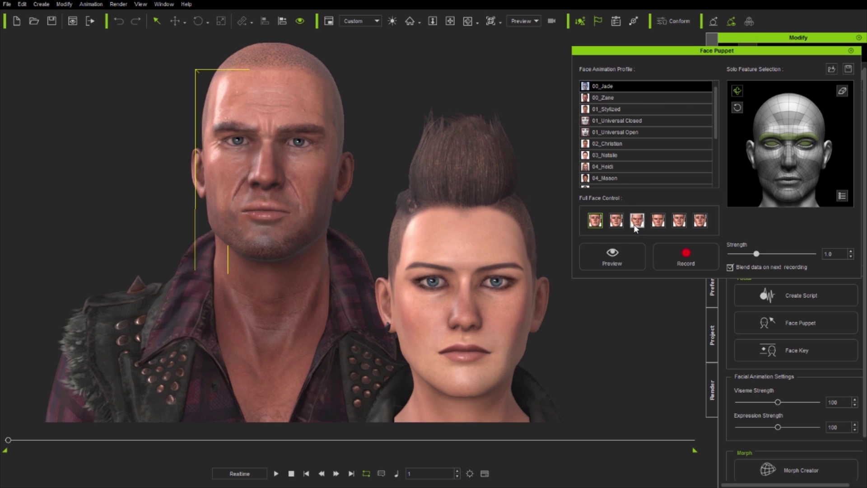
left_click(612, 256)
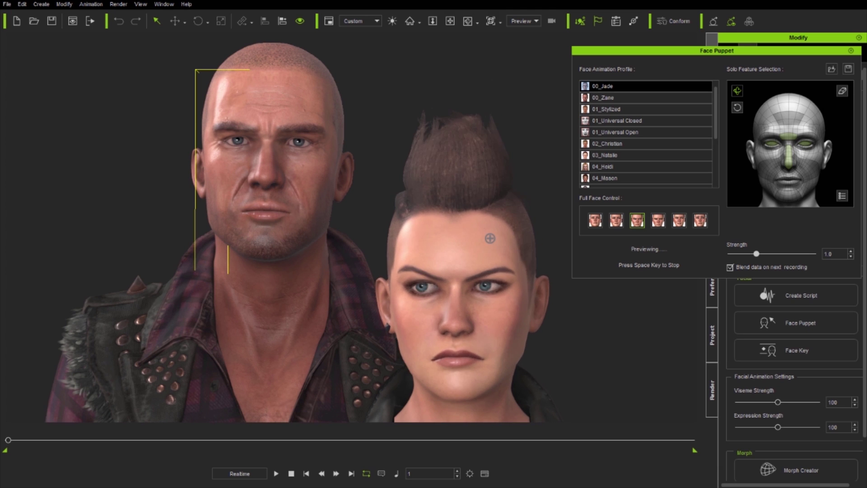
key("space")
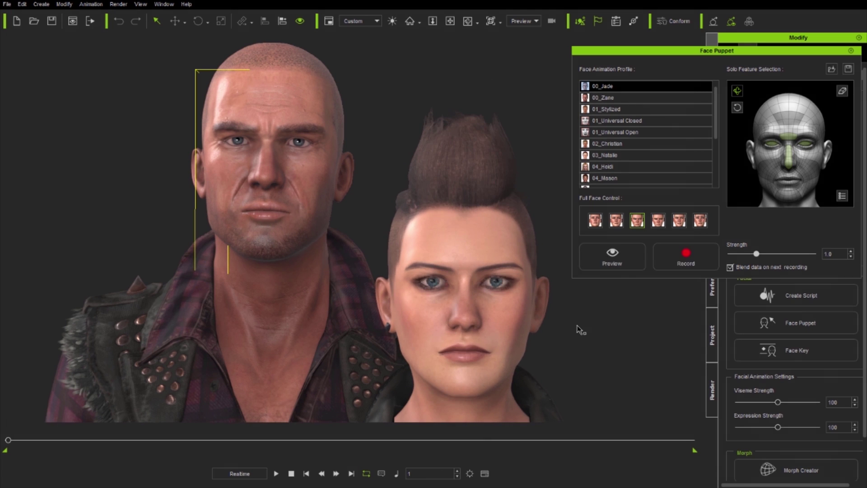
left_click(681, 222)
key("space")
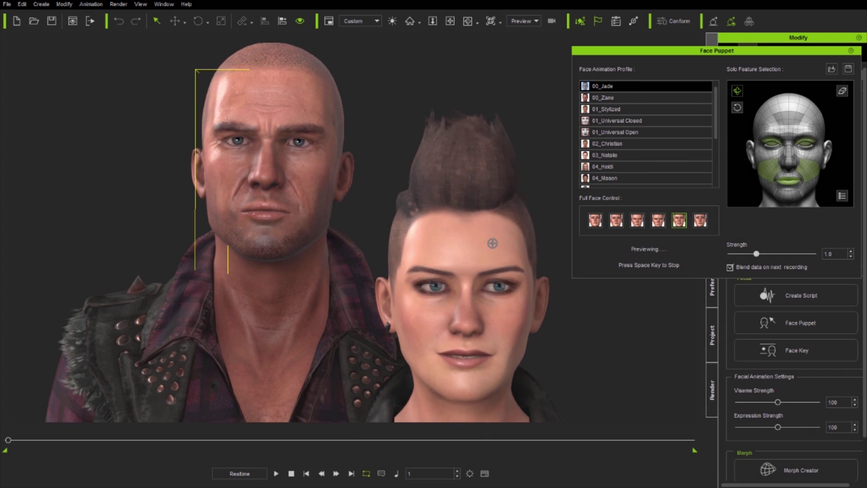
key("space")
- Preview the sixth 00_Jade full face control and switch live through all six controls during the same preview
left_click(697, 221)
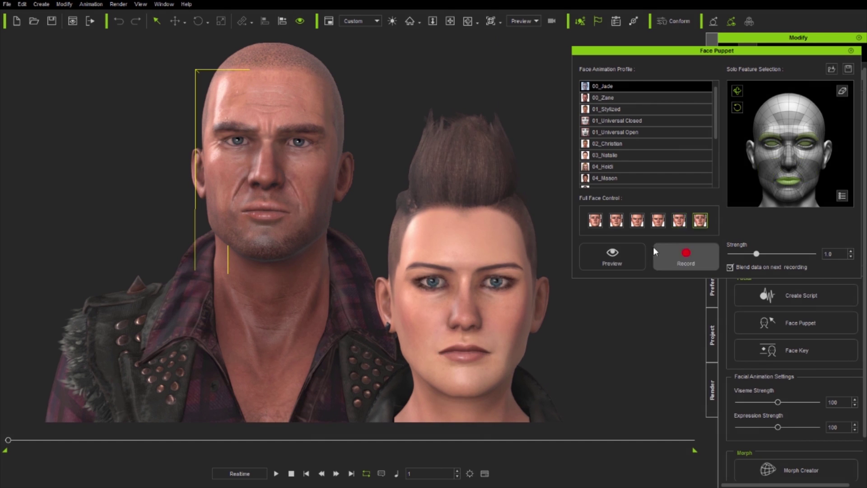
left_click(613, 257)
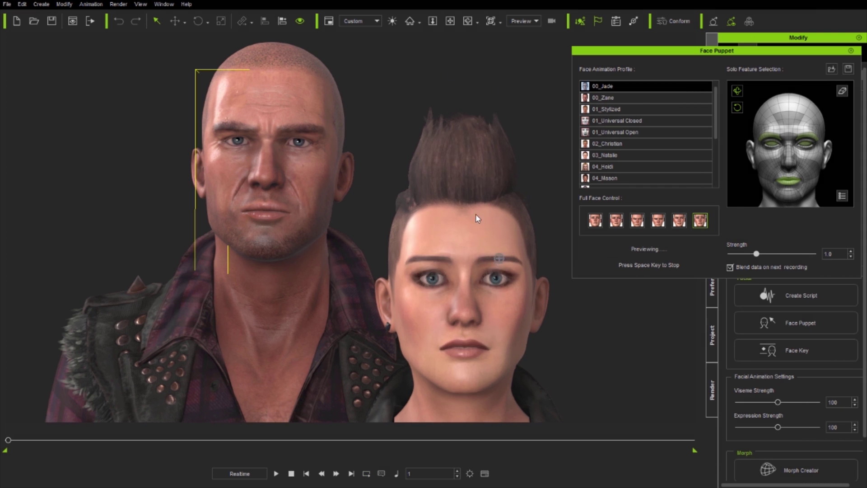
key("1")
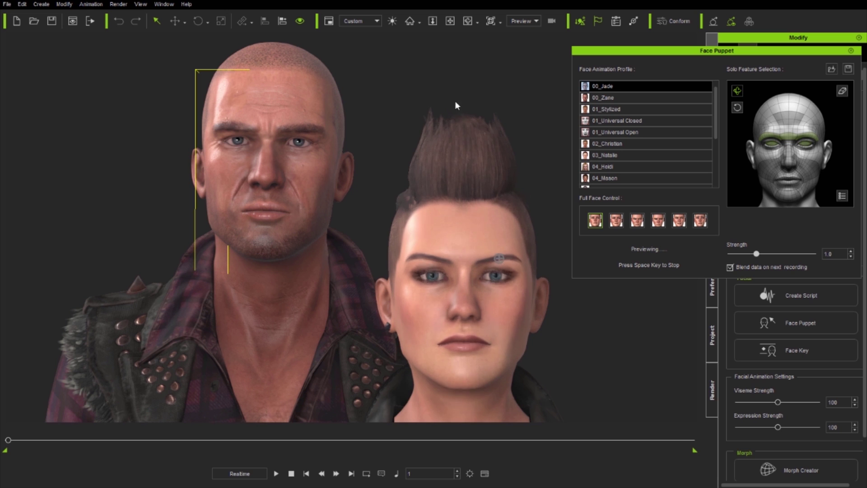
key("2")
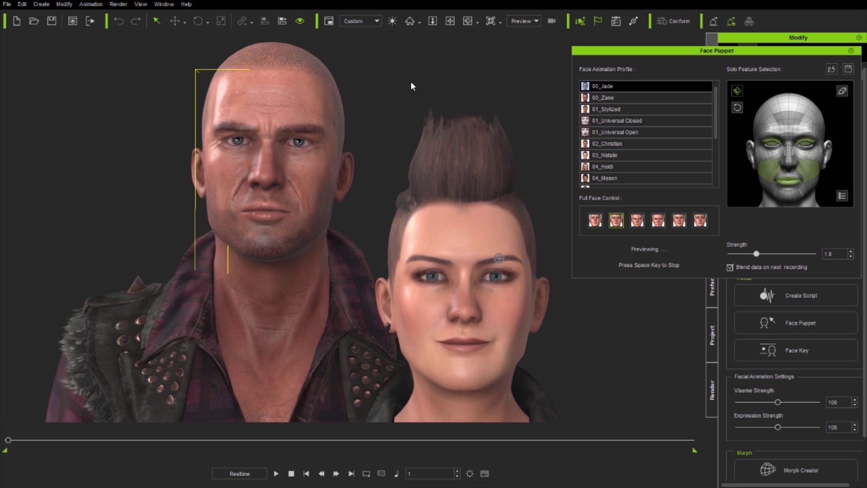
key("3")
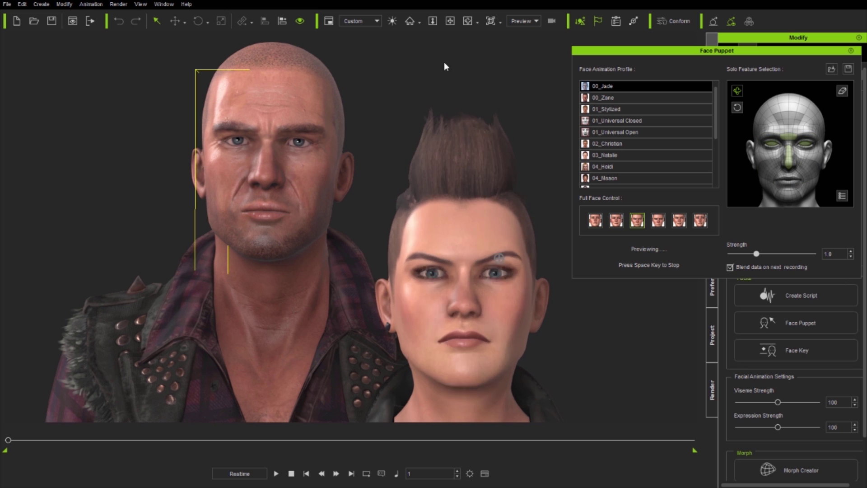
key("4")
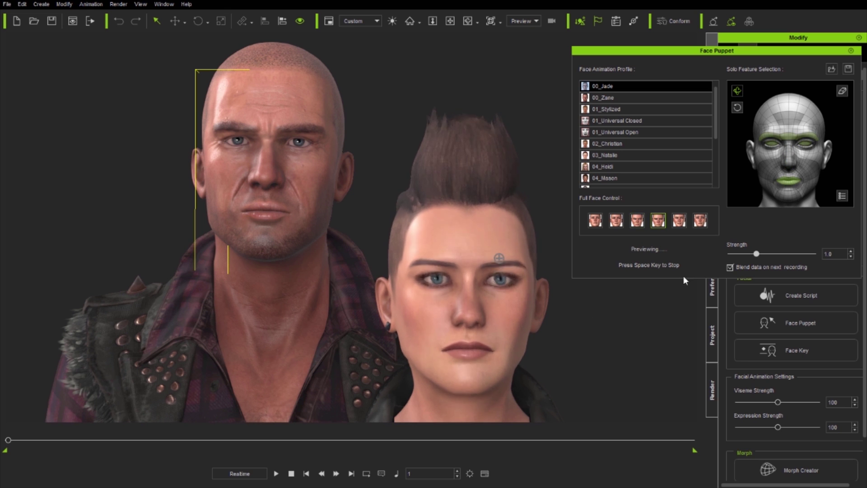
key("5")
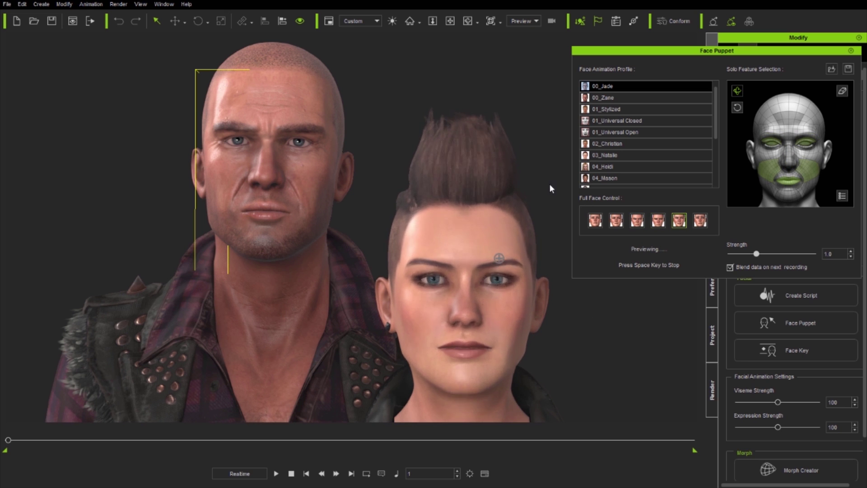
key("6")
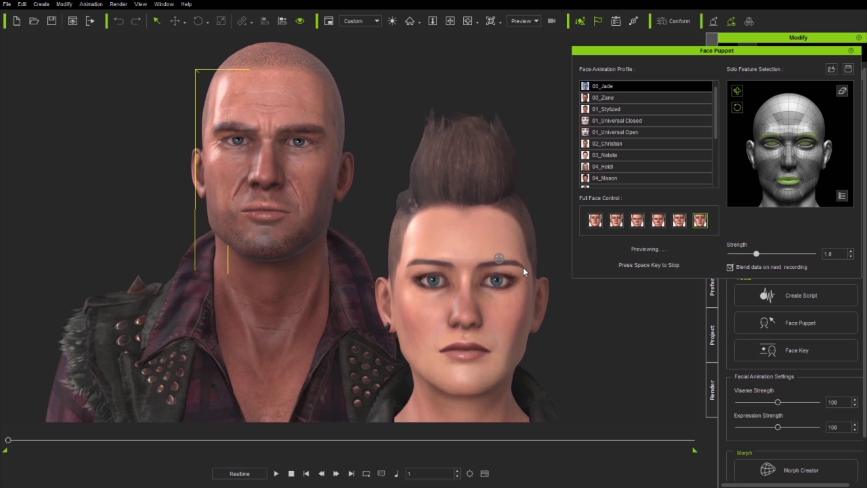
key("space")
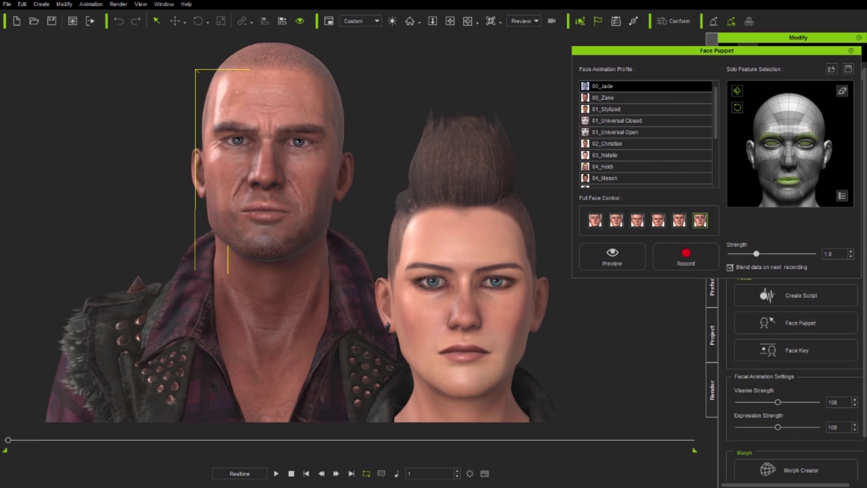
- Reopen Face Puppet for the bald male character and preview the 00_Zane profile with the third full face control
left_click(851, 50)
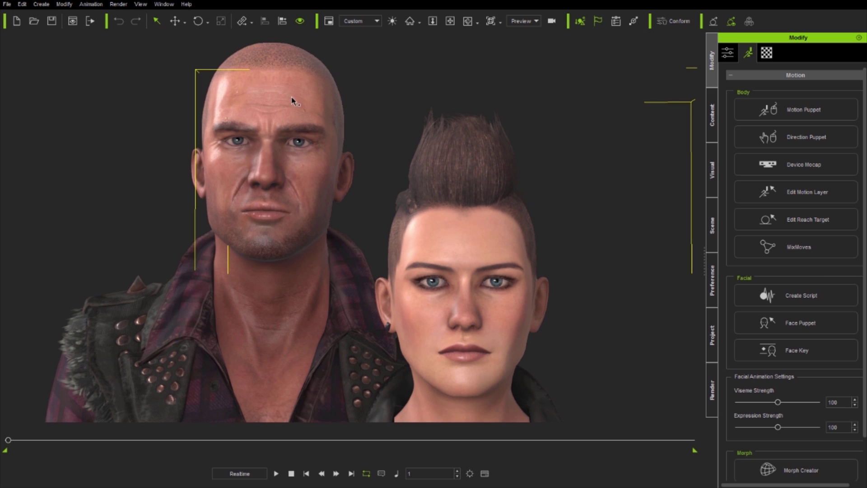
left_click(773, 324)
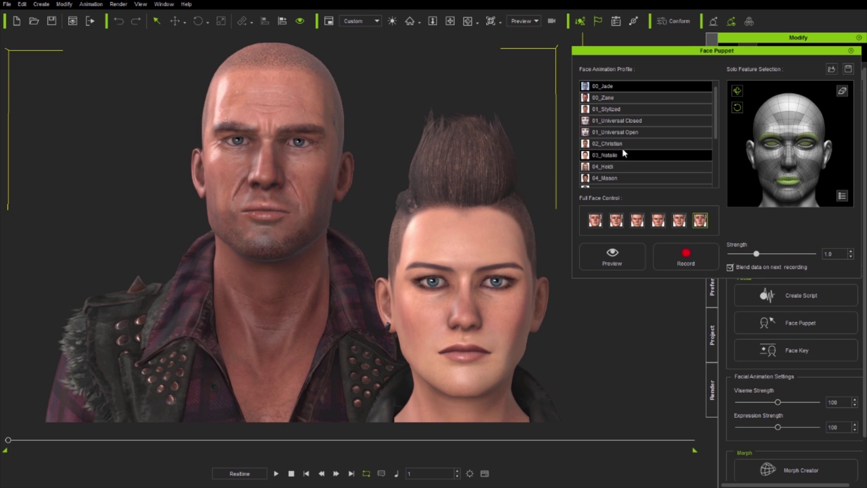
left_click(627, 98)
left_click(637, 221)
left_click(612, 256)
key("space")
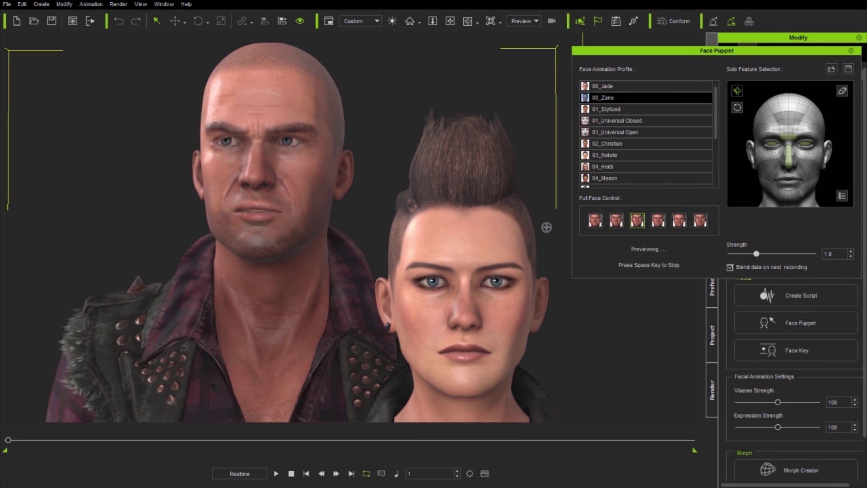
key("space")
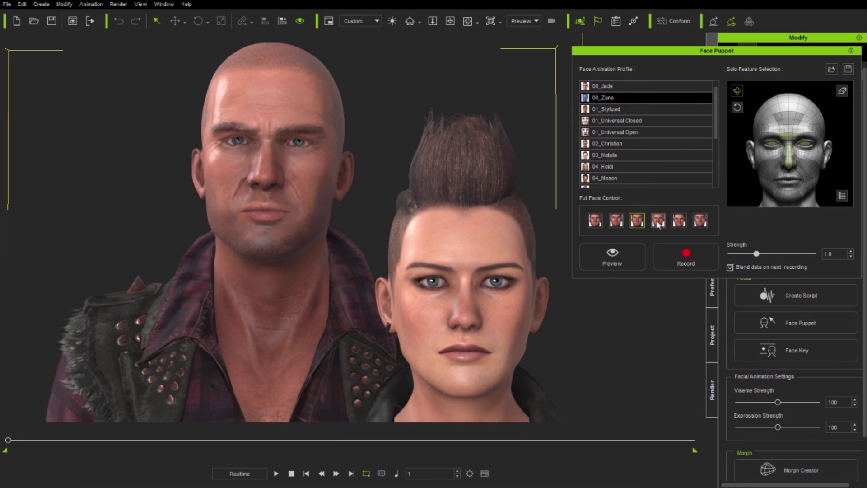
- Preview the fifth and sixth full face controls of the 00_Zane profile on the male character
left_click(681, 221)
key("space")
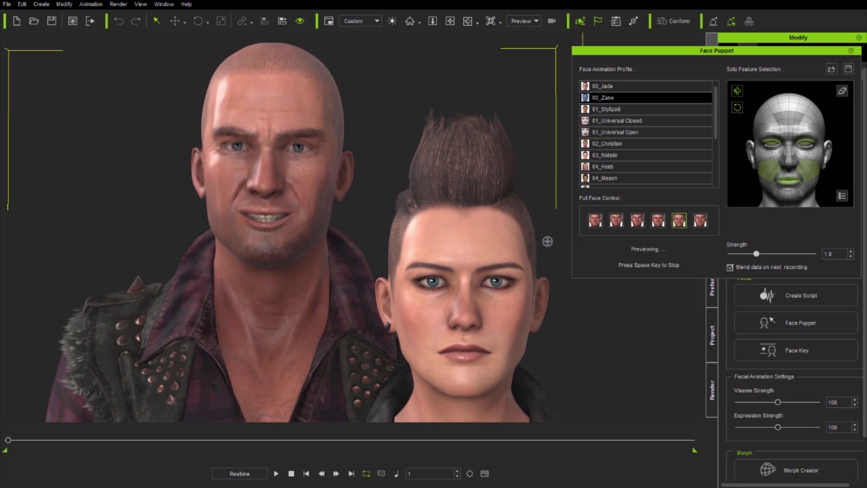
key("space")
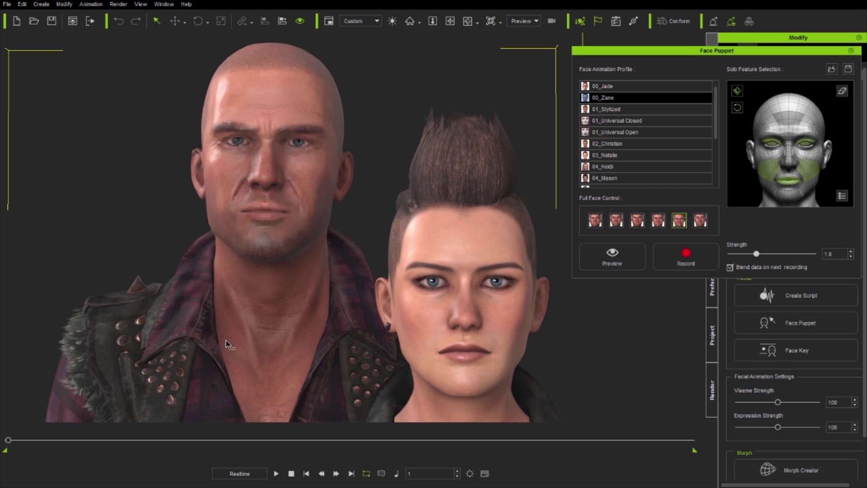
left_click(701, 221)
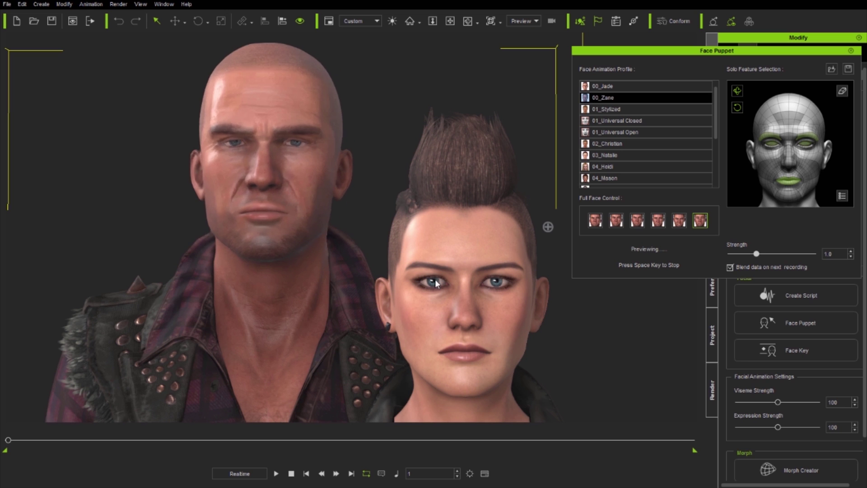
key("space")
- Preview the 01_Stylized profile on the male character with the fifth and the sixth full face control
left_click(606, 109)
left_click(679, 221)
left_click(627, 266)
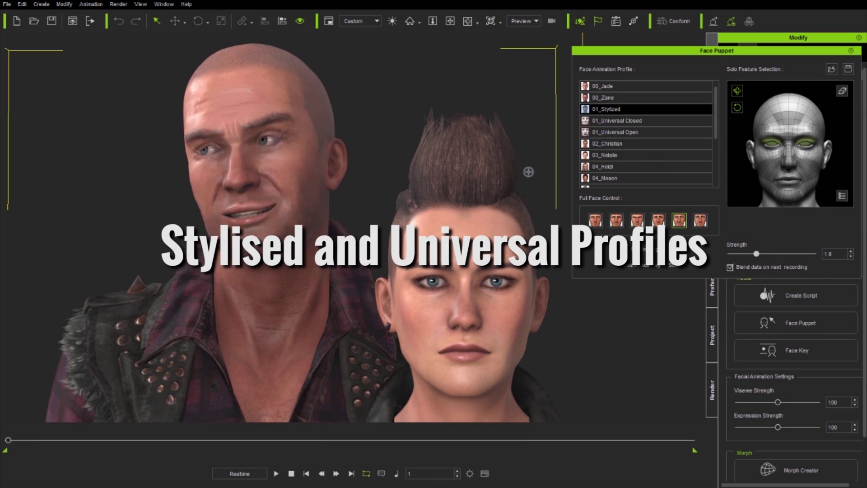
key("space")
left_click(699, 220)
key("space")
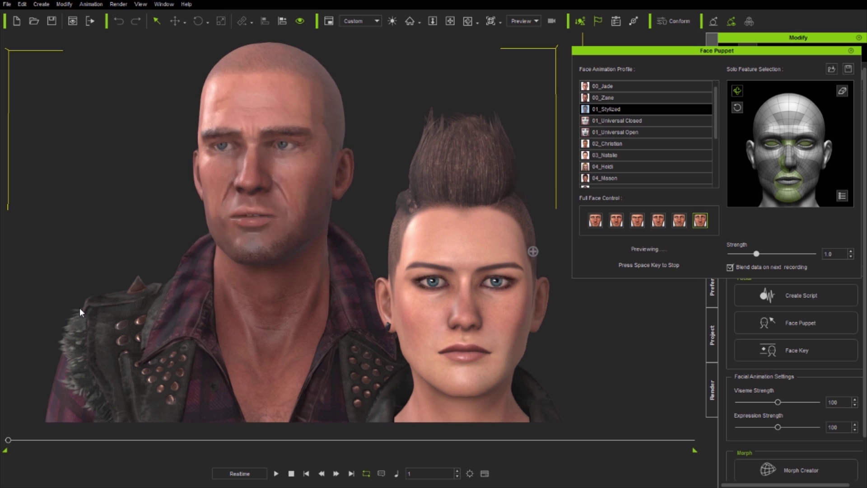
key("space")
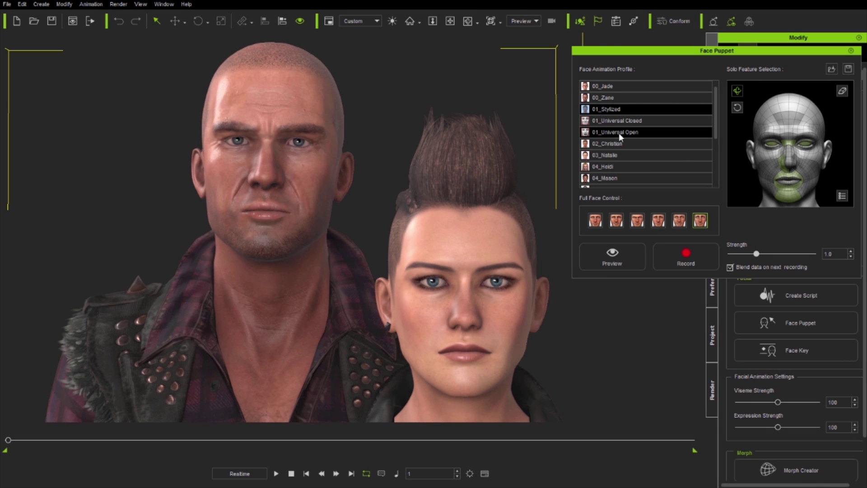
- Preview the 01_Universal Closed and 01_Universal Open profiles on the male character with the first full face control
left_click(645, 121)
left_click(614, 259)
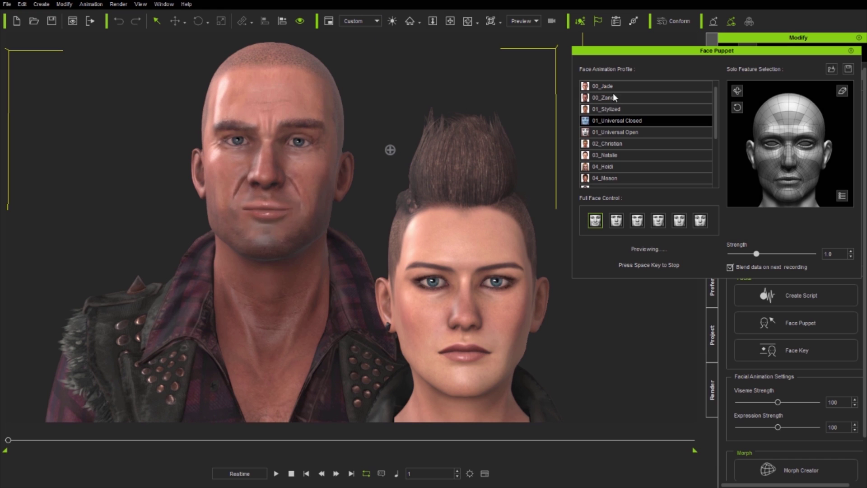
key("space")
key("Down")
left_click(612, 256)
key("space")
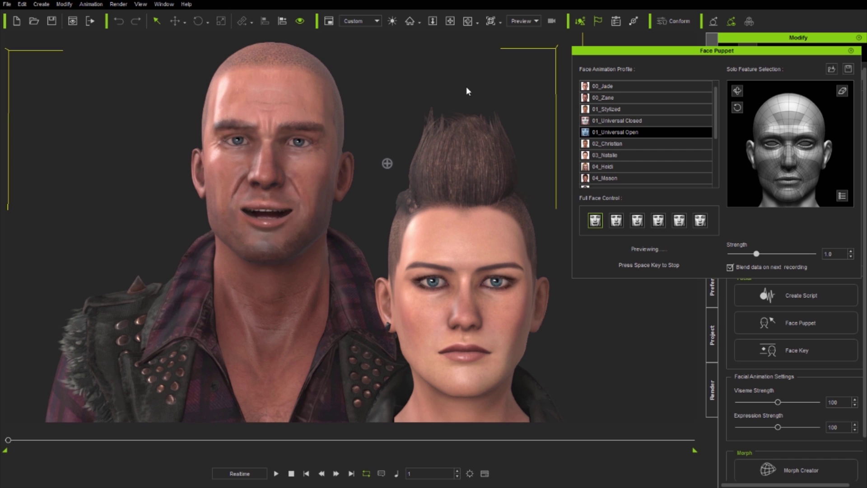
- Preview the 01_Universal Open profile on the male character with the fourth full face control
key("space")
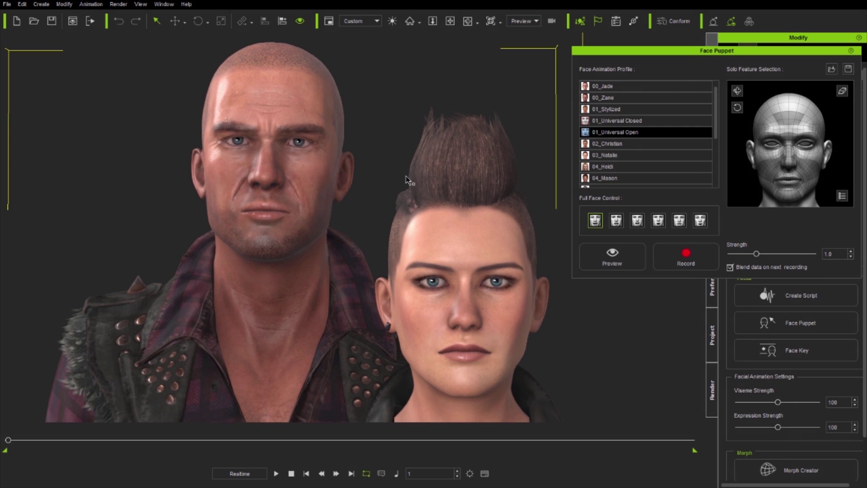
left_click(610, 254)
key("space")
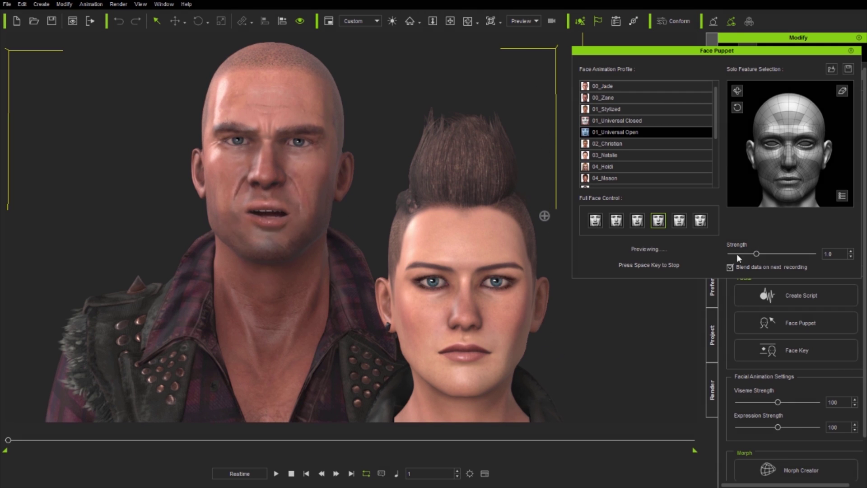
key("space")
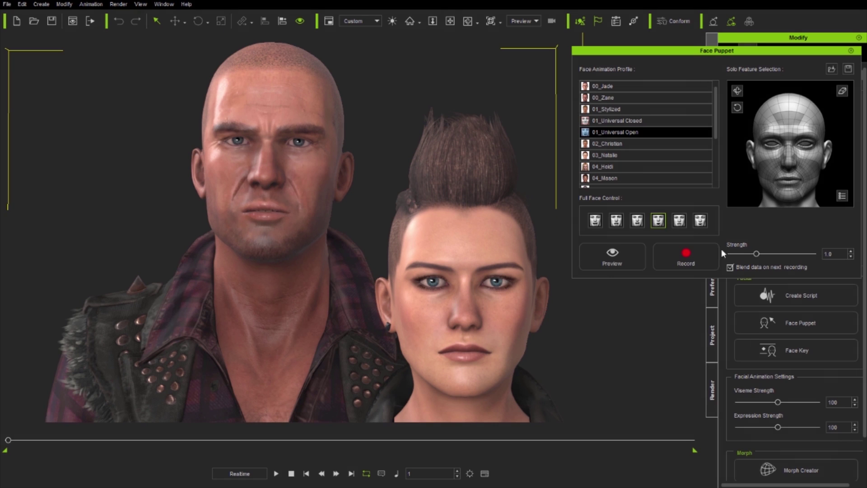
- Preview the fourth full face control of 01_Universal Open at strength 0.4 and again at strength 3.0
left_click_drag(757, 254, 741, 254)
key("space")
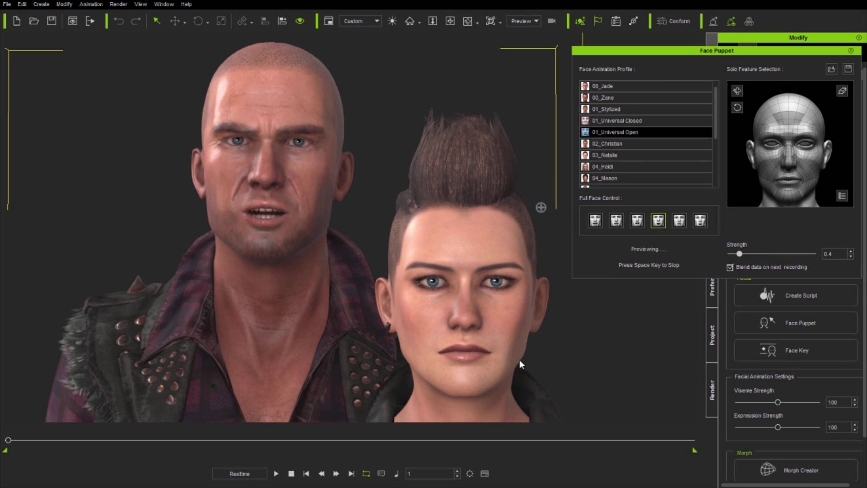
key("space")
left_click_drag(739, 254, 805, 255)
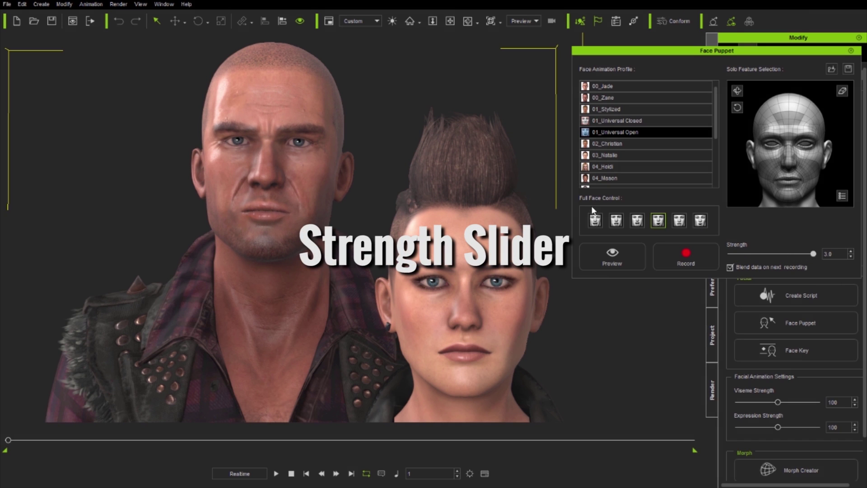
key("space")
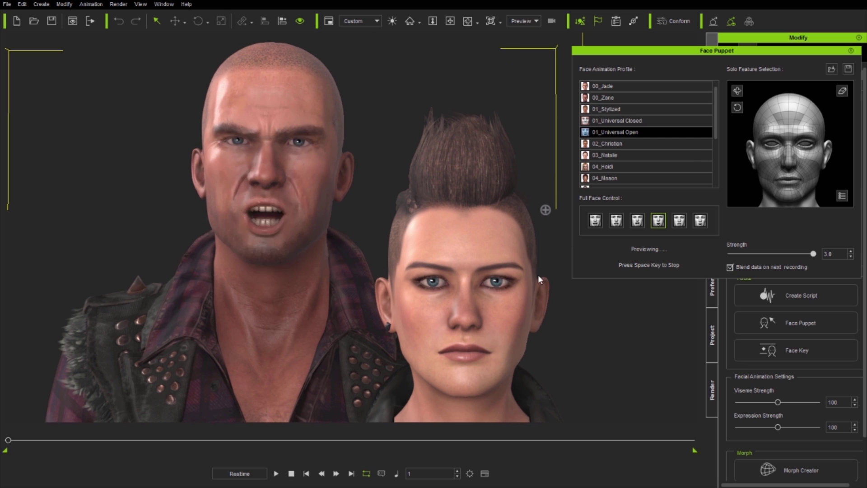
key("space")
- Display the feature weight table for the fourth full face control of 01_Stylized and examine its Eyes and Head weights
left_click(647, 110)
left_click(658, 220)
left_click_drag(775, 53, 565, 158)
left_click(631, 301)
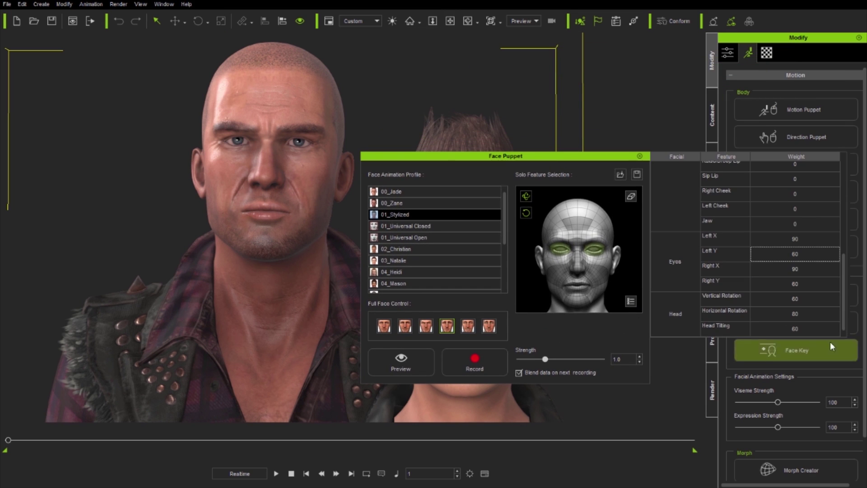
mouse_move(841, 286)
left_mouse_down()
mouse_move(841, 179)
mouse_move(840, 290)
left_mouse_up()
left_click(792, 269)
double_click(793, 285)
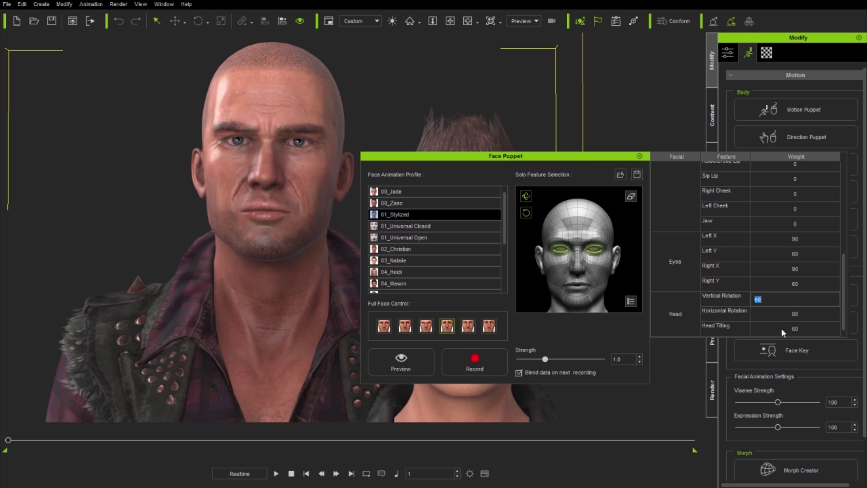
left_click(631, 302)
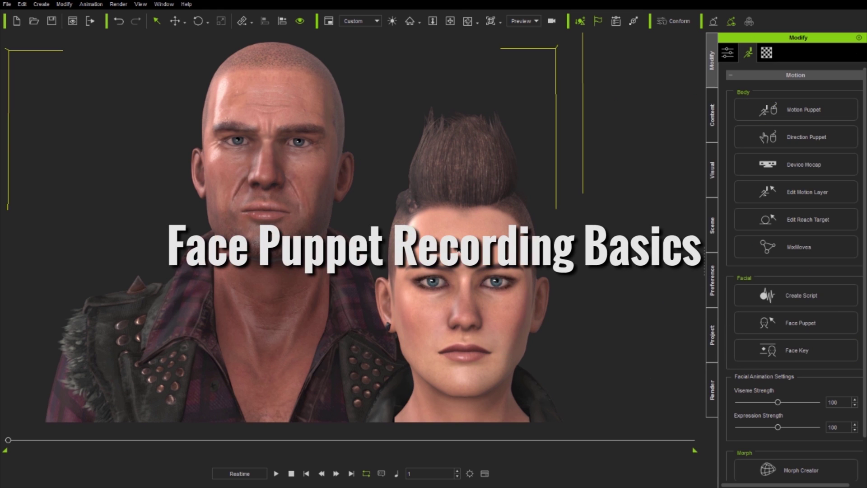
- Open Face Puppet for the female character, record the first 01_Universal Closed full face control, and return to frame 1
middle_click_drag(476, 259, 421, 227)
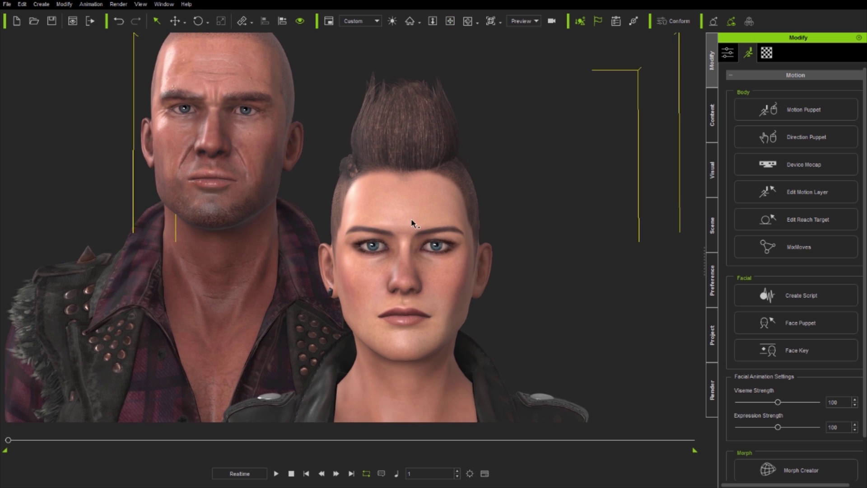
left_click_drag(441, 281, 428, 257)
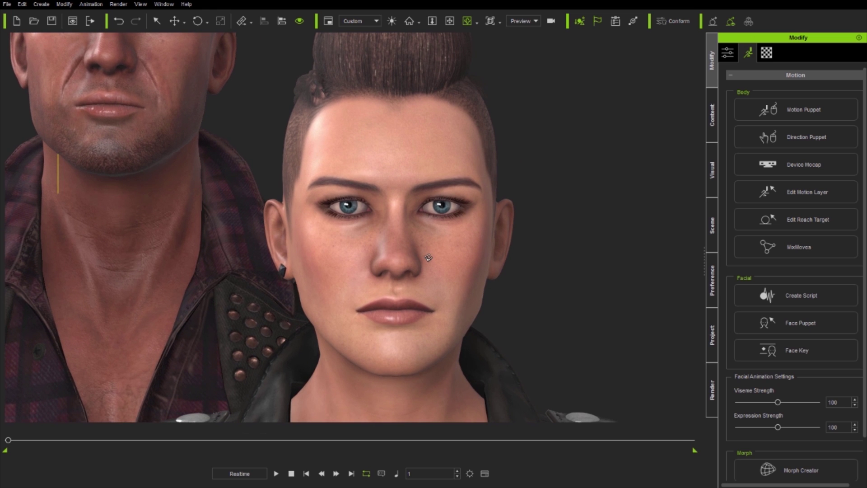
left_click(797, 326)
left_click(620, 120)
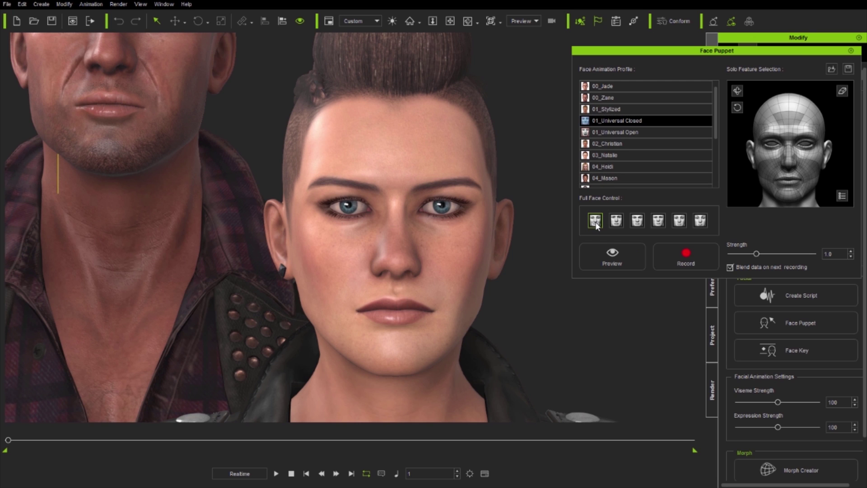
left_click(679, 264)
key("space")
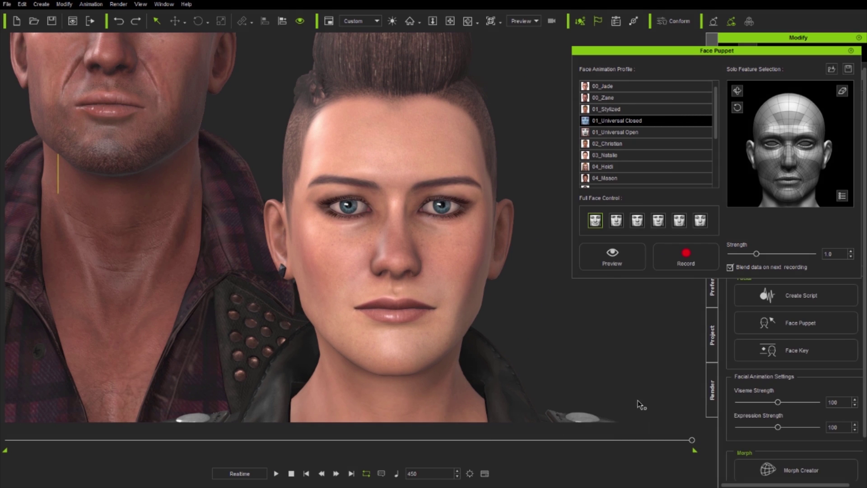
left_click_drag(583, 440, 203, 445)
left_click_drag(80, 440, 8, 439)
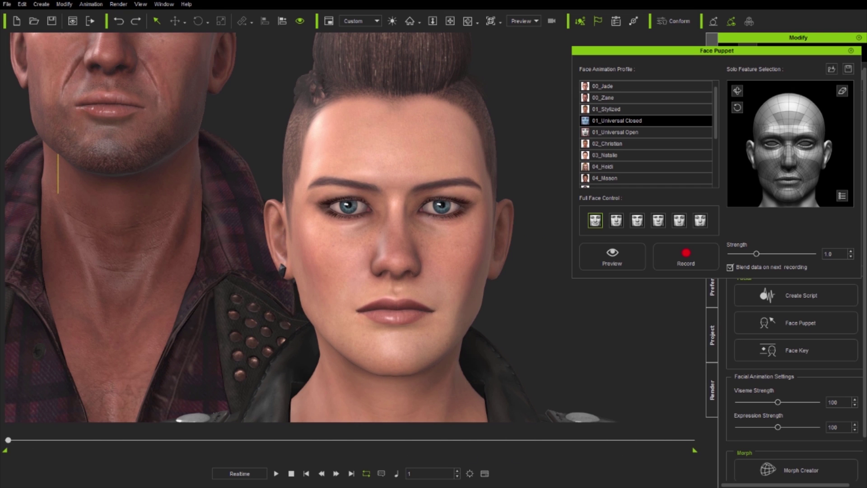
- Turn off data blending for the next recording and record the second full face control of 01_Universal Closed
left_click(730, 267)
left_click(616, 220)
left_click(639, 262)
left_click(681, 253)
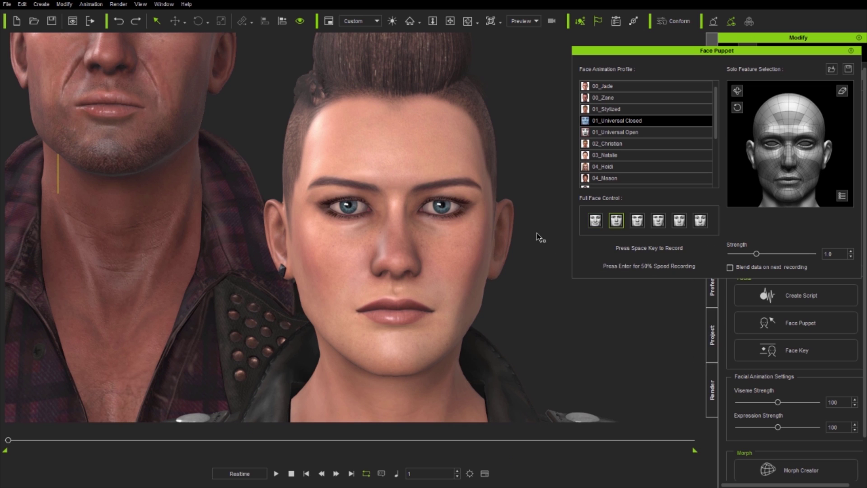
key("space")
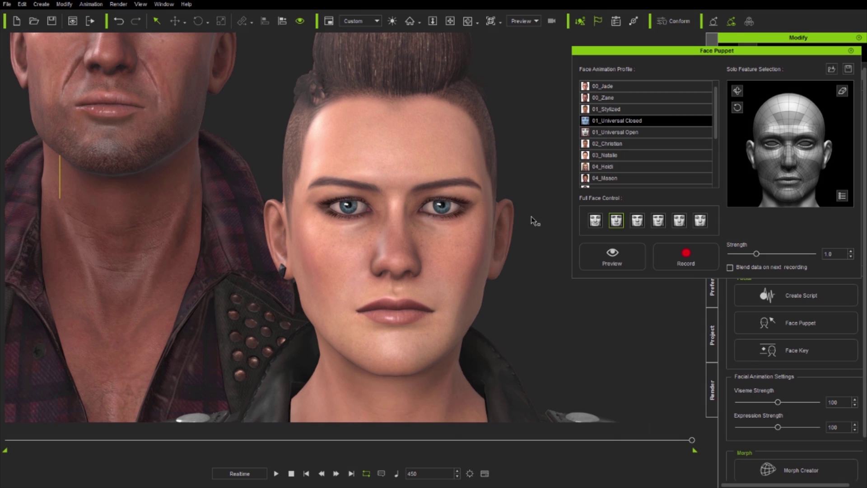
- From frame 1, record the first full face control of 01_Universal Closed with data blending turned on
left_click_drag(690, 438, 8, 439)
left_click(730, 267)
left_click(595, 220)
left_click(685, 255)
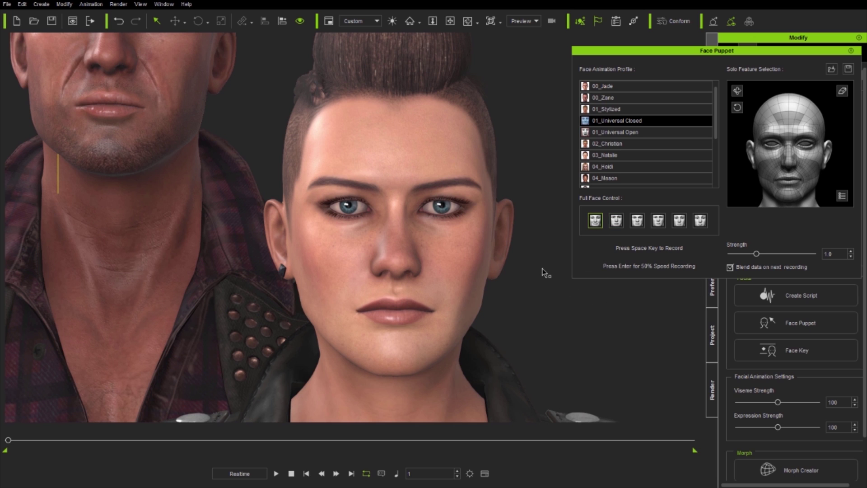
key("space")
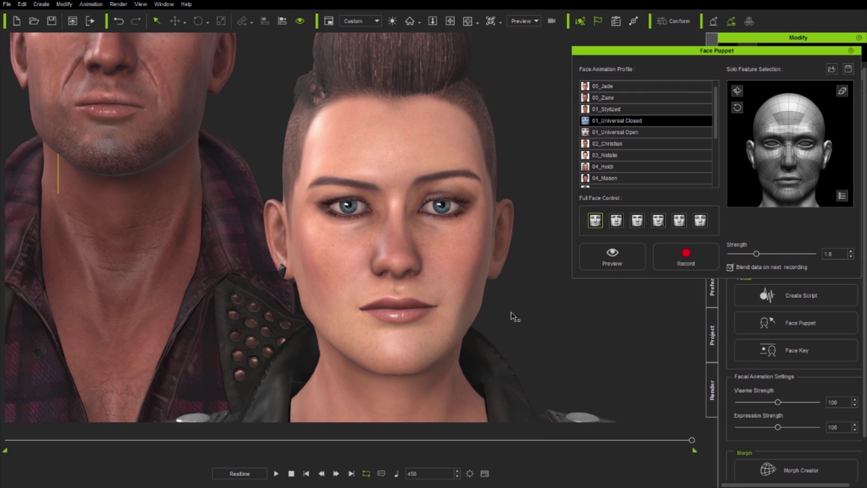
- Play back the recorded facial animation from the first frame and return to the start
left_click(306, 473)
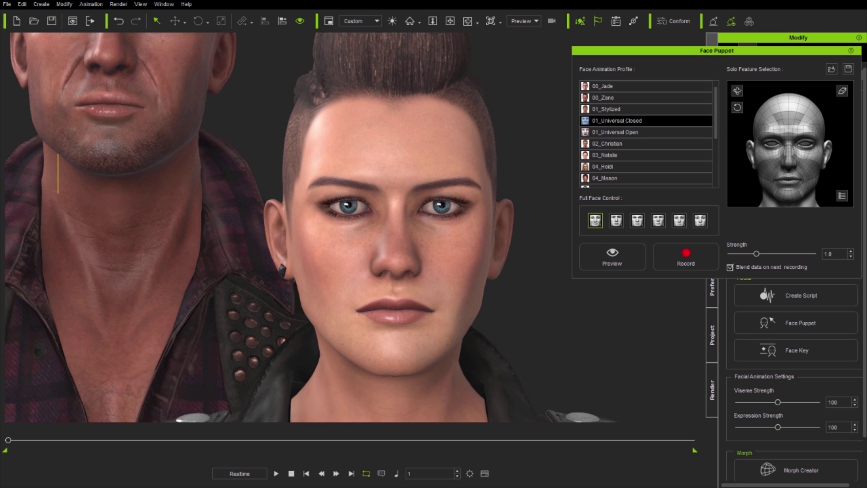
left_click(276, 473)
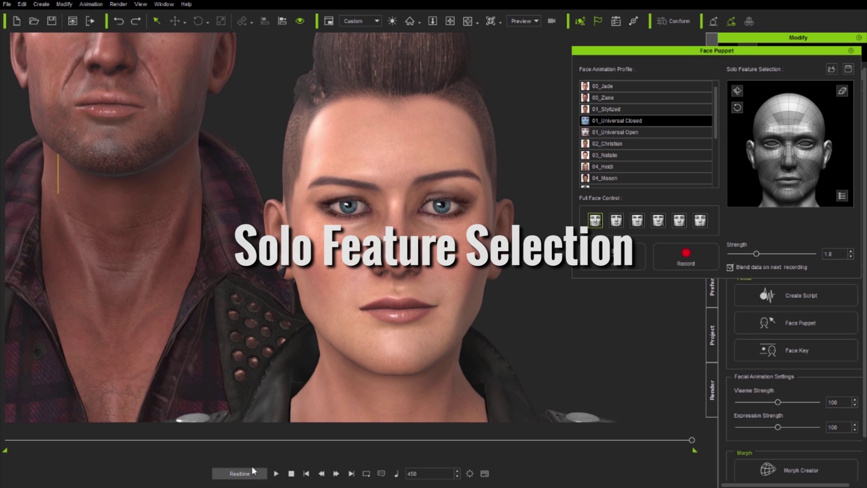
left_click(307, 474)
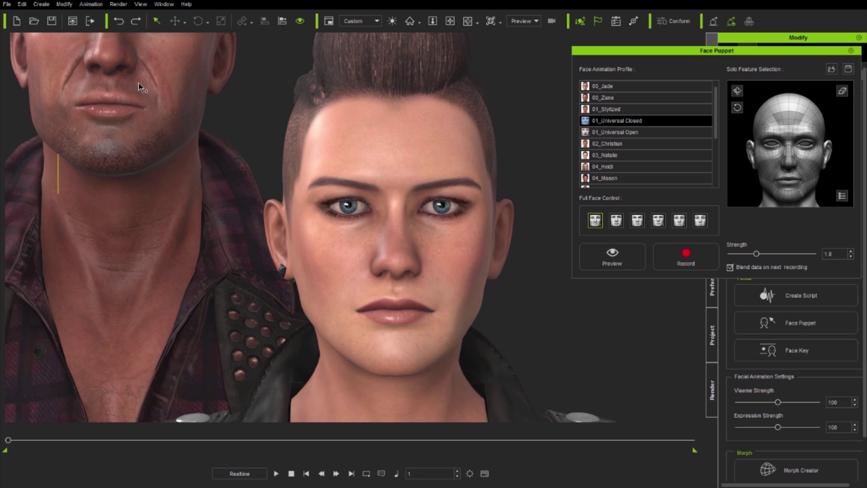
- Remove the object animation from the female character
left_click(93, 7)
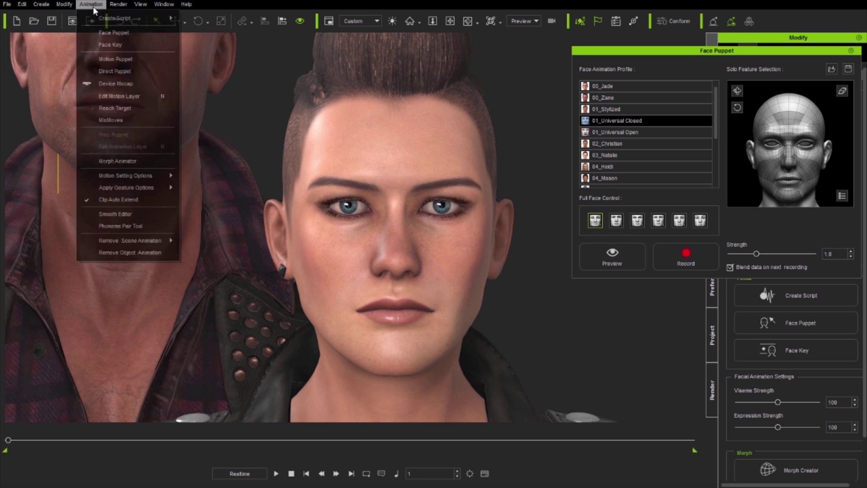
left_click(140, 252)
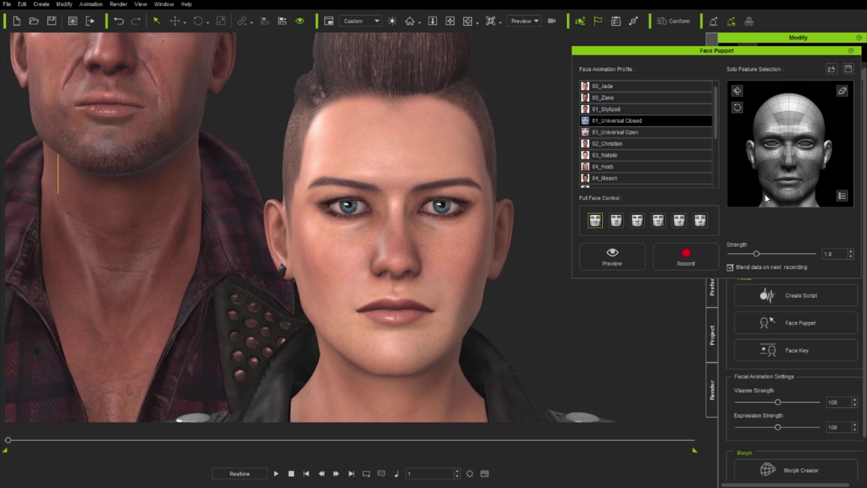
- Examine which facial features the third, fifth and sixth full face controls of 00_Zane activate, and clear the feature selection
left_click(621, 86)
left_click(623, 98)
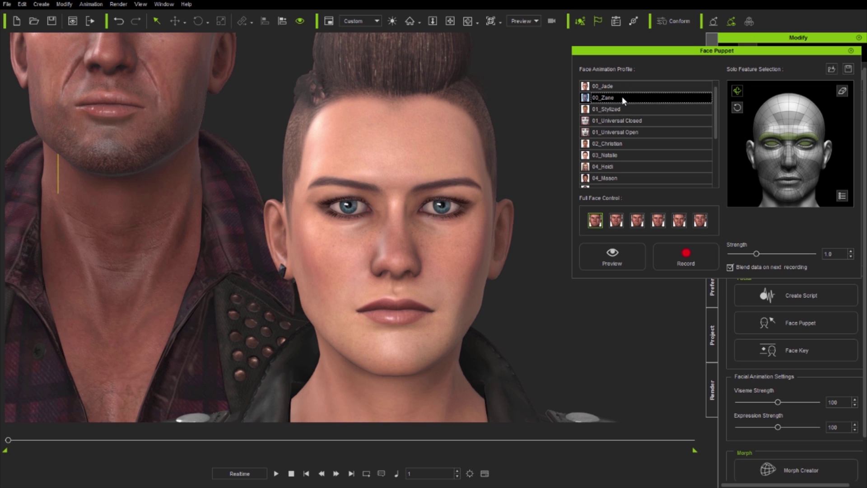
left_click(681, 221)
left_click(701, 222)
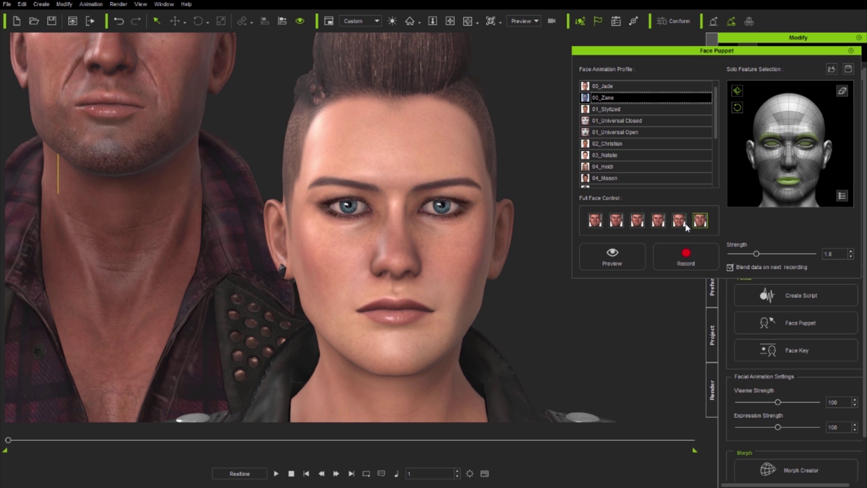
left_click(638, 221)
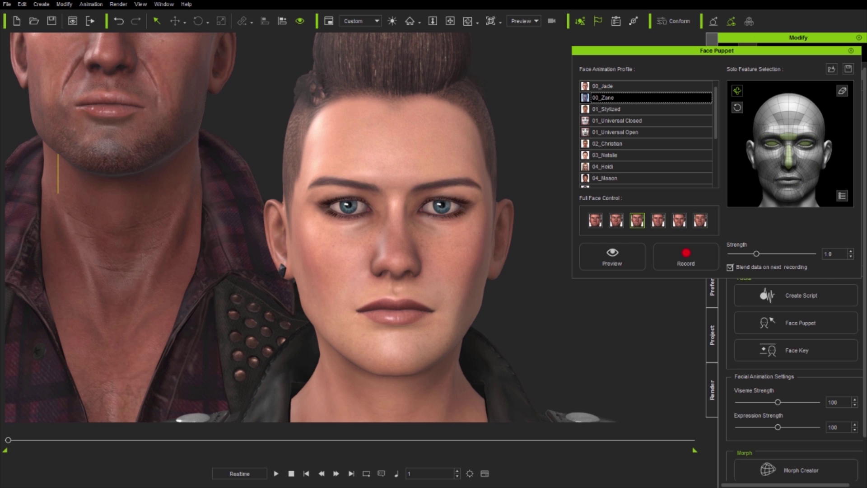
left_click(841, 91)
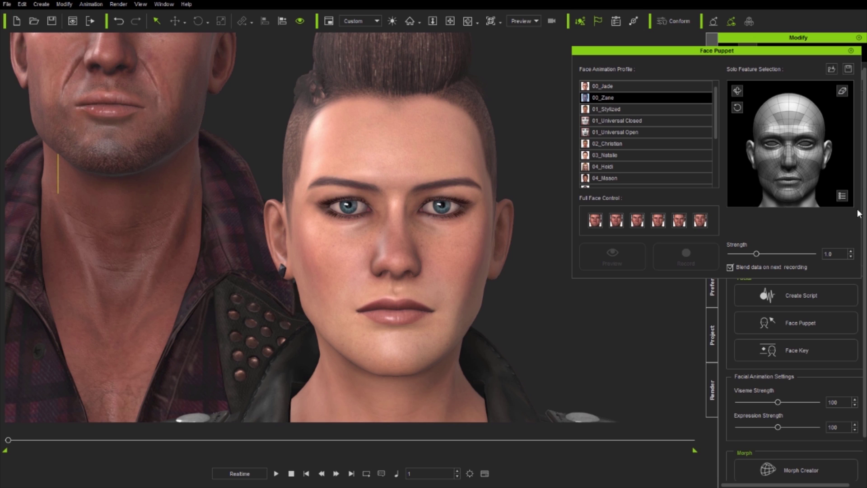
- Solo-select the left brow and the left cheek to inspect their controls, and switch to the 00_Jade profile
left_click(808, 138)
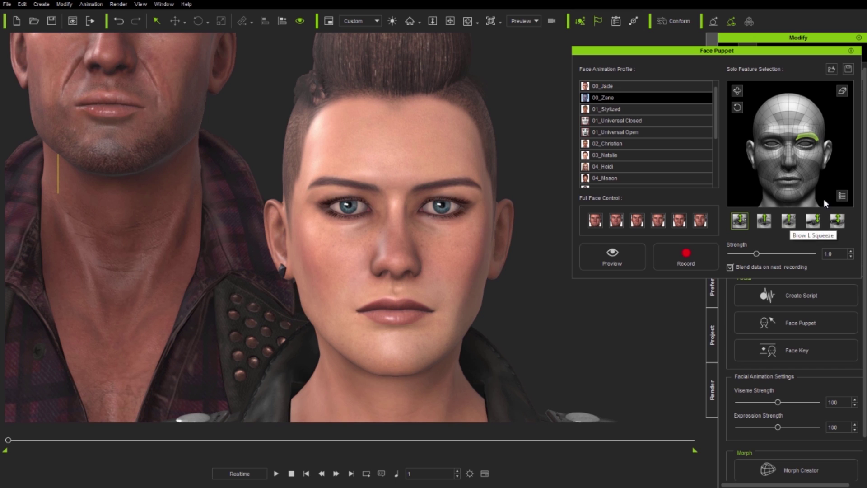
left_click(806, 165)
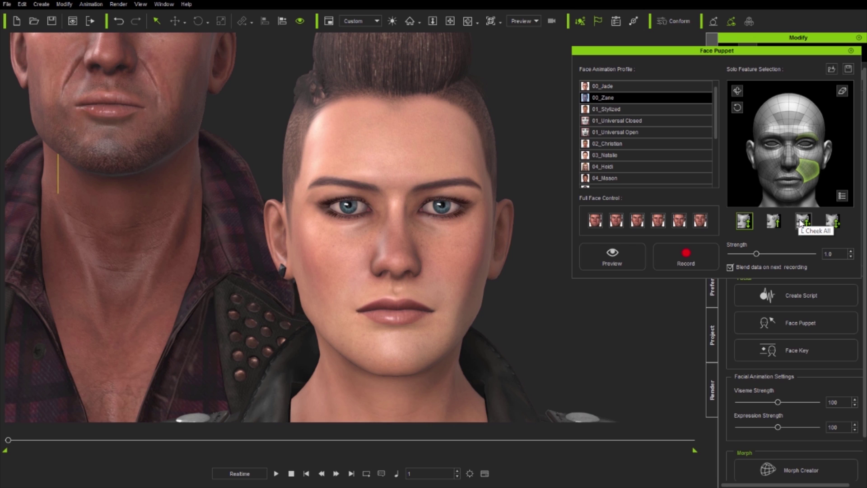
key("Up")
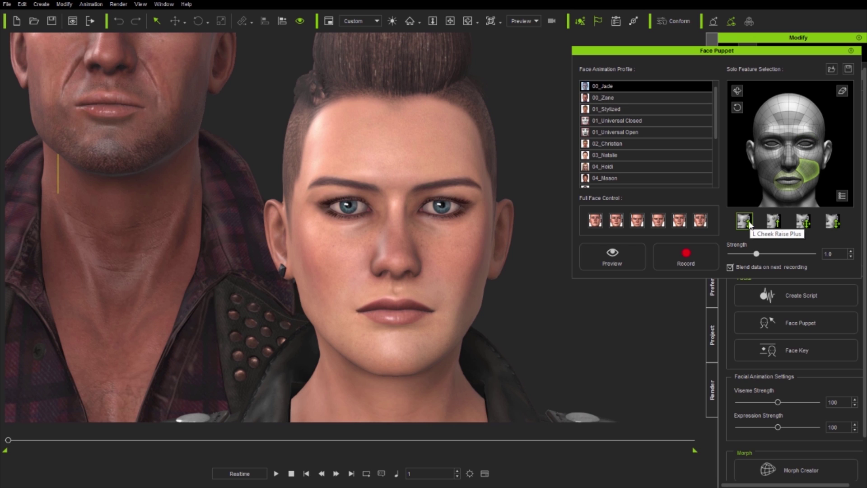
- Preview the first, third and fifth solo controls of the left brow on the female character with the 00_Jade profile
left_click(810, 135)
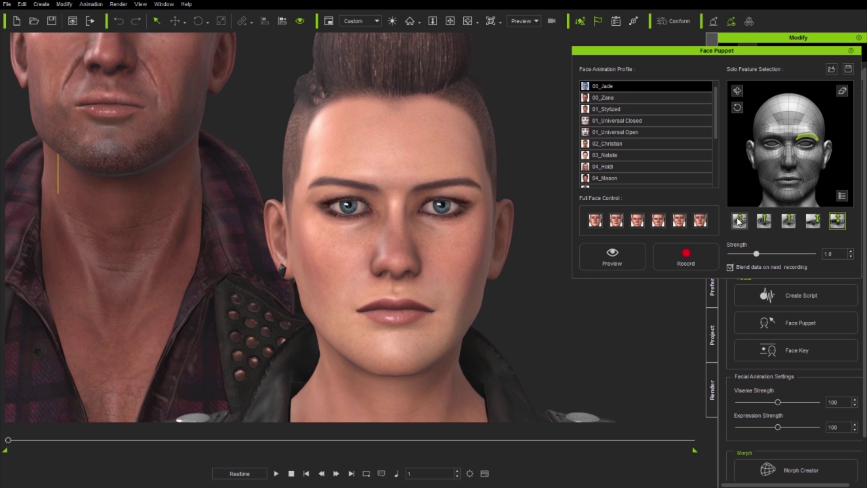
left_click(628, 263)
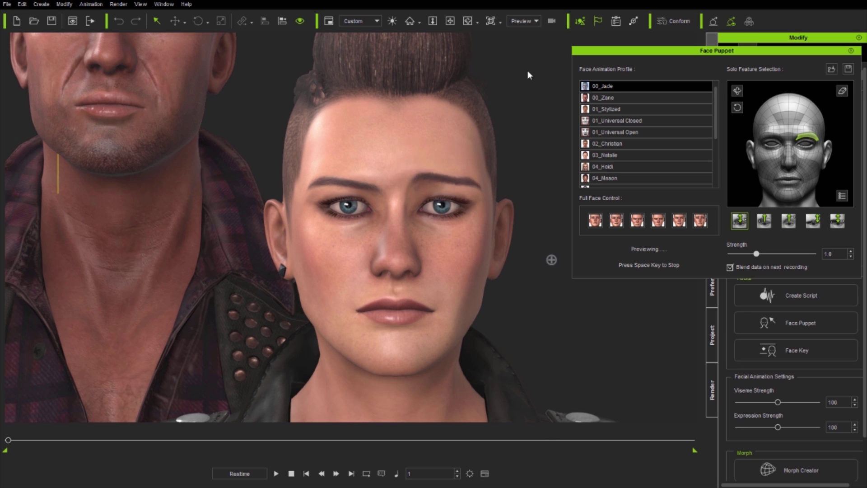
key("space")
left_click(789, 221)
left_click(613, 257)
key("space")
left_click(837, 220)
left_click(613, 255)
key("space")
key("space")
- Solo-select the nose and preview its first, second and third controls on the female character with the 00_Jade profile
left_click(840, 91)
left_click(790, 160)
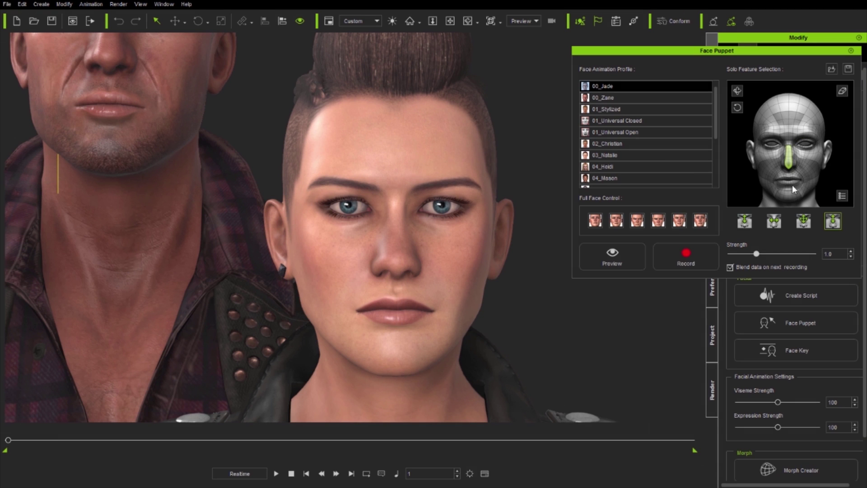
left_click(611, 254)
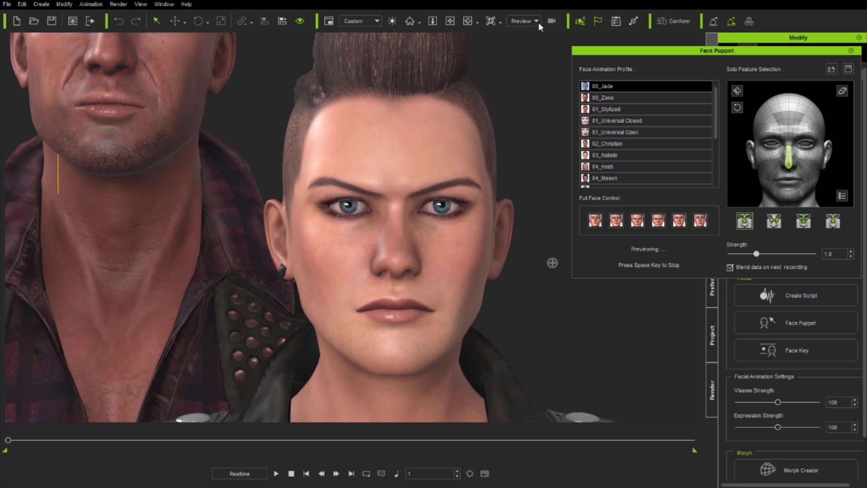
key("space")
left_click(612, 253)
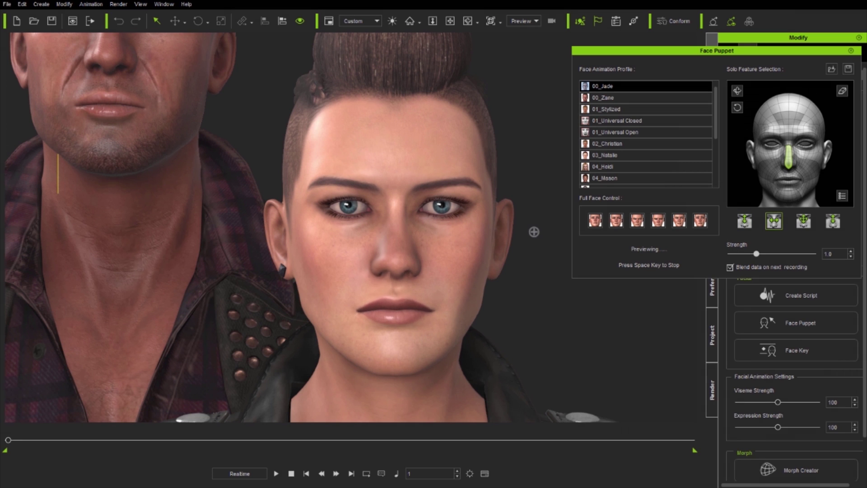
key("space")
left_click(803, 221)
left_click(612, 253)
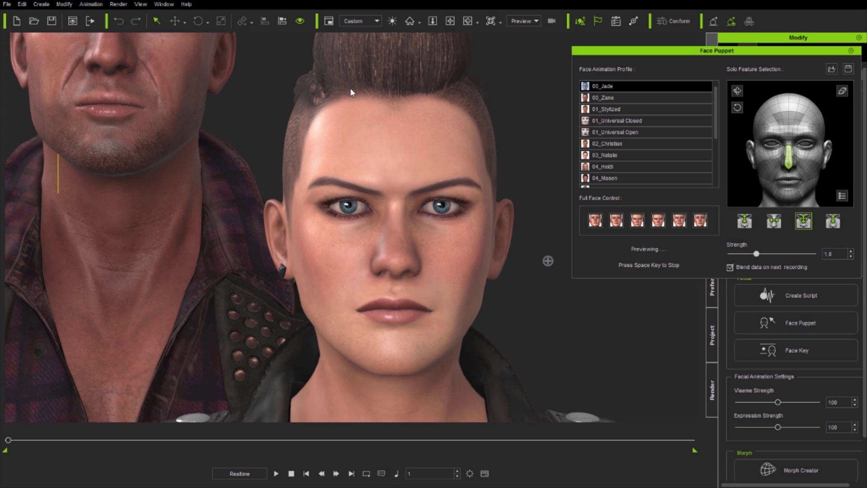
key("space")
- Solo-select the mouth and preview its default control and its fourth control on the female character
left_click(786, 176)
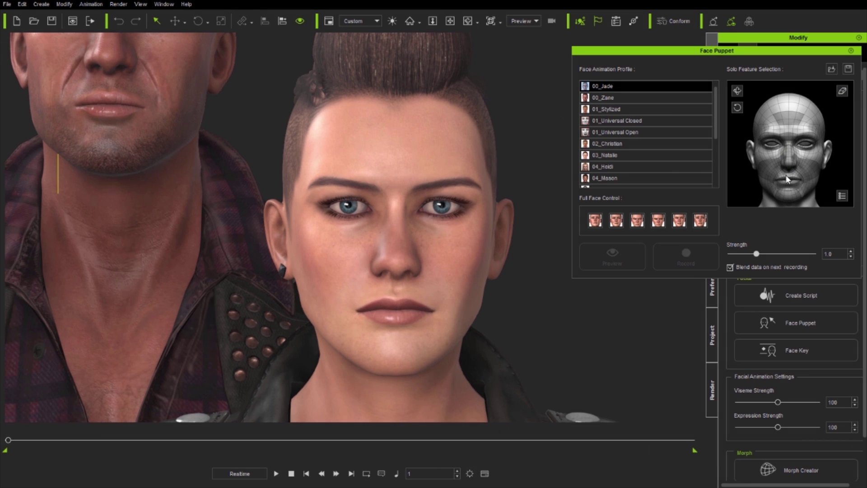
left_click(613, 256)
key("space")
left_click(799, 221)
left_click(664, 260)
key("space")
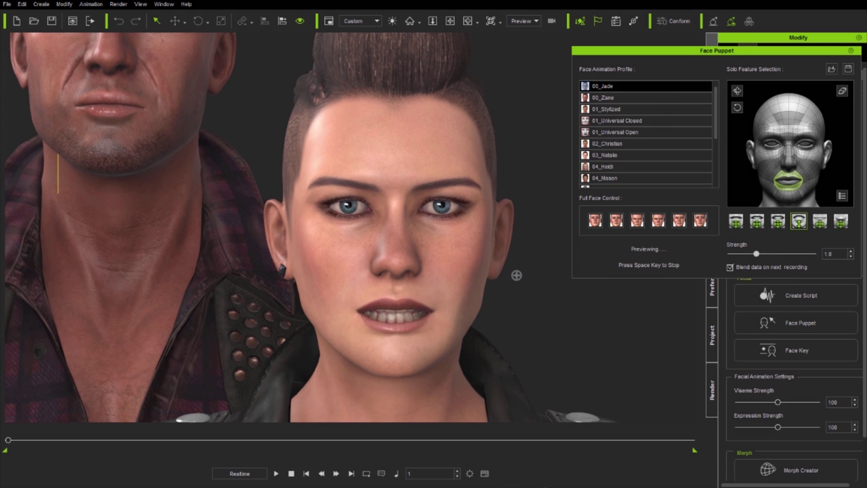
key("space")
- Preview the fifth and sixth solo controls of the mouth on the female character
left_click(819, 221)
left_click(612, 256)
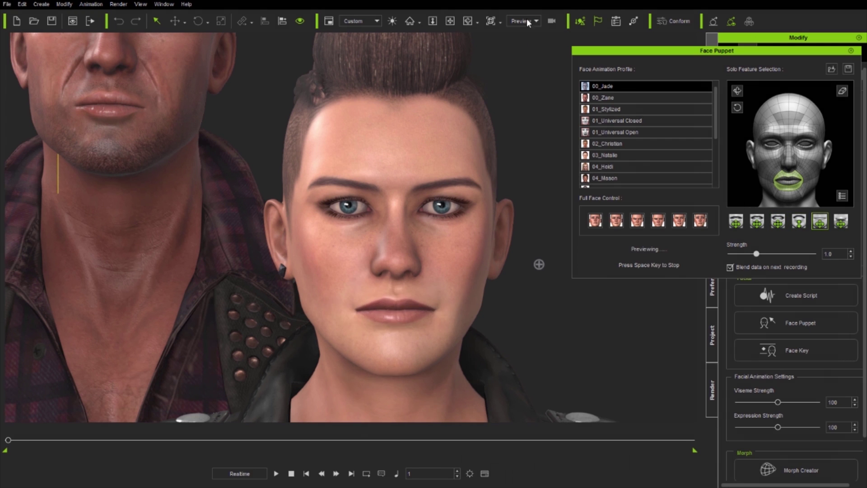
key("space")
left_click(840, 221)
left_click(598, 268)
key("space")
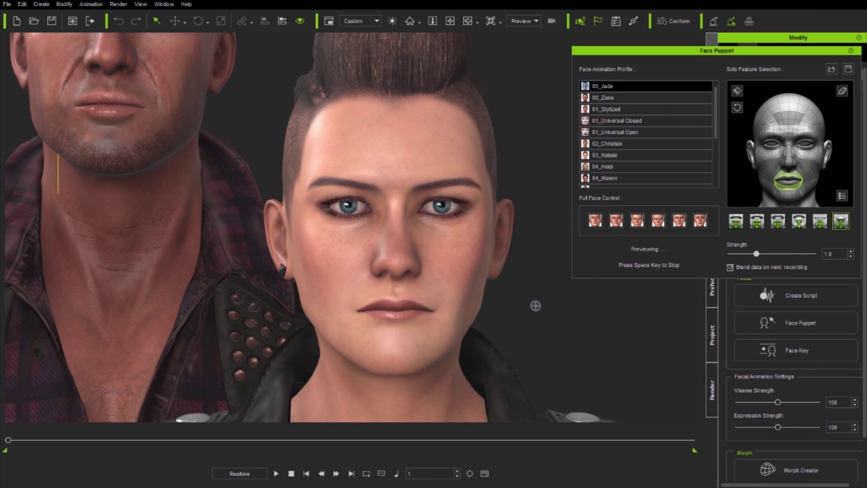
key("space")
- Switch to the 00_Zane profile and preview the second solo control of the chin
key("Down")
left_click(758, 221)
left_click(587, 266)
key("space")
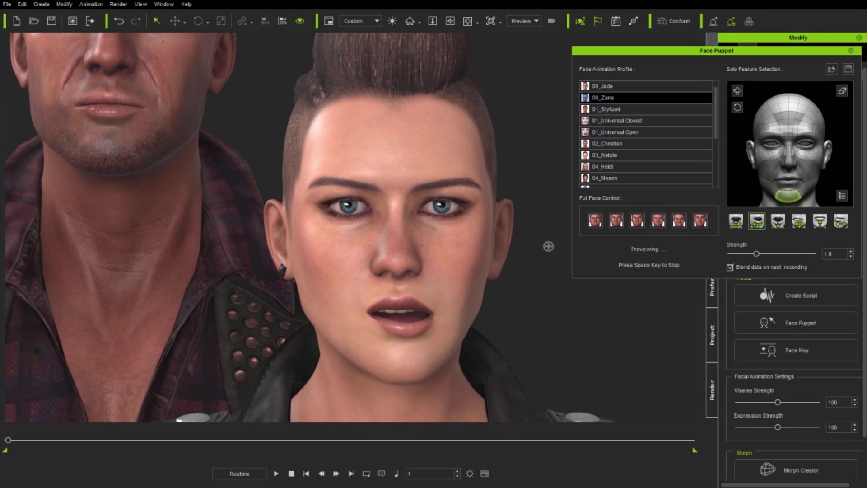
key("space")
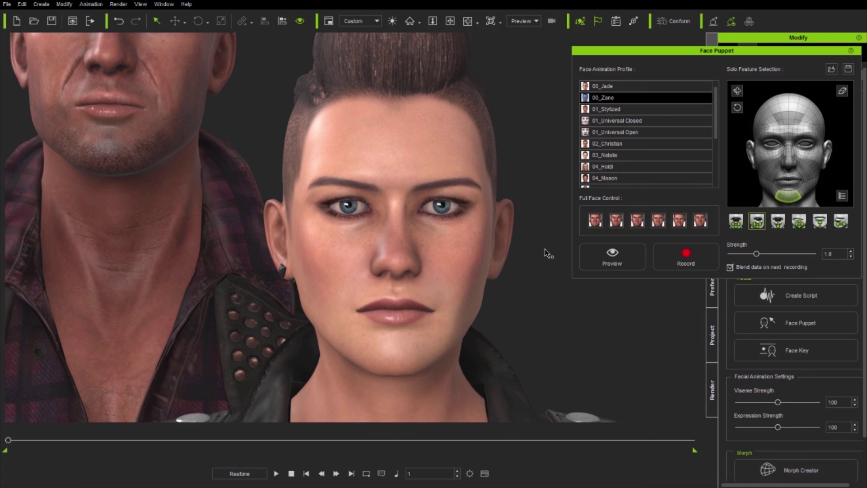
- Record an animation of both eyebrows with their fourth solo control, replacing the chin selection
left_click(842, 91)
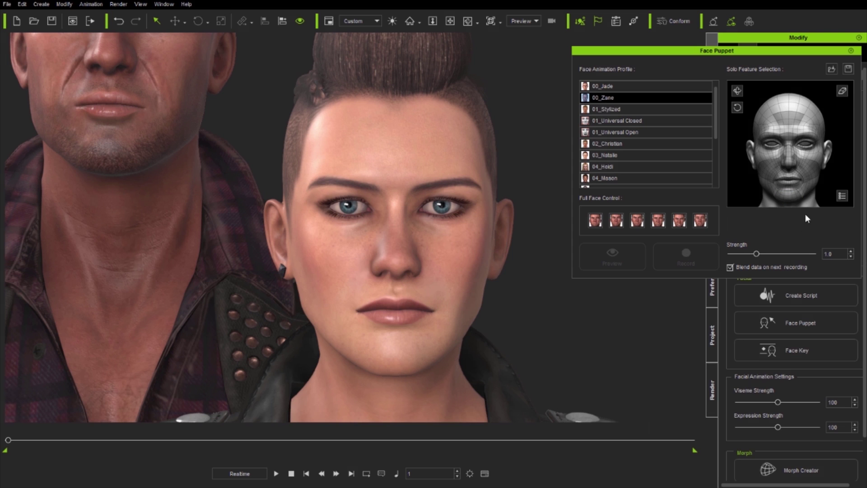
left_click(810, 135)
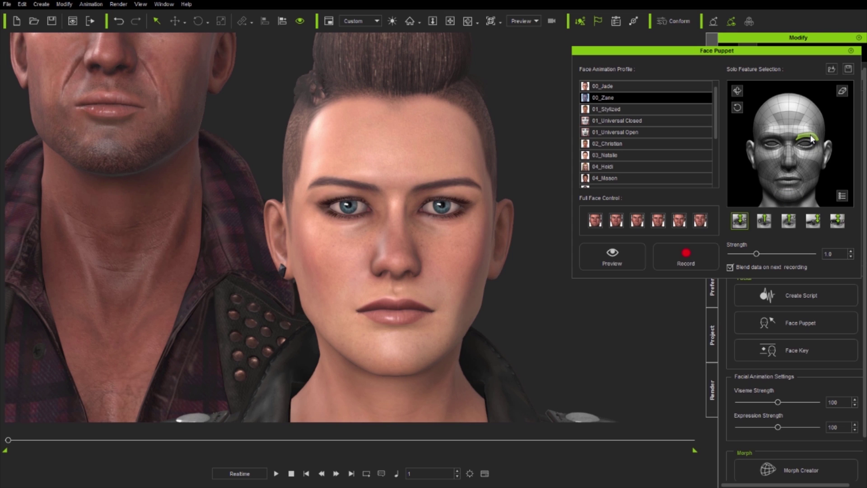
left_click(811, 220)
left_click(766, 139, "ctrl")
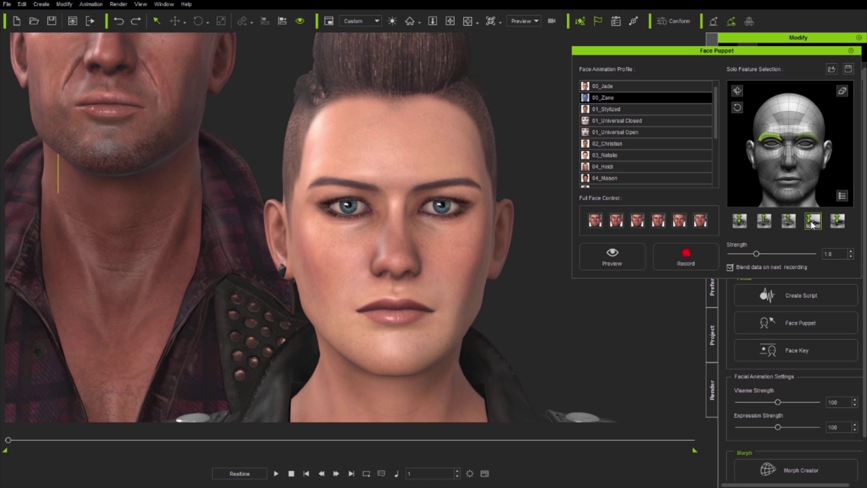
left_click(685, 256)
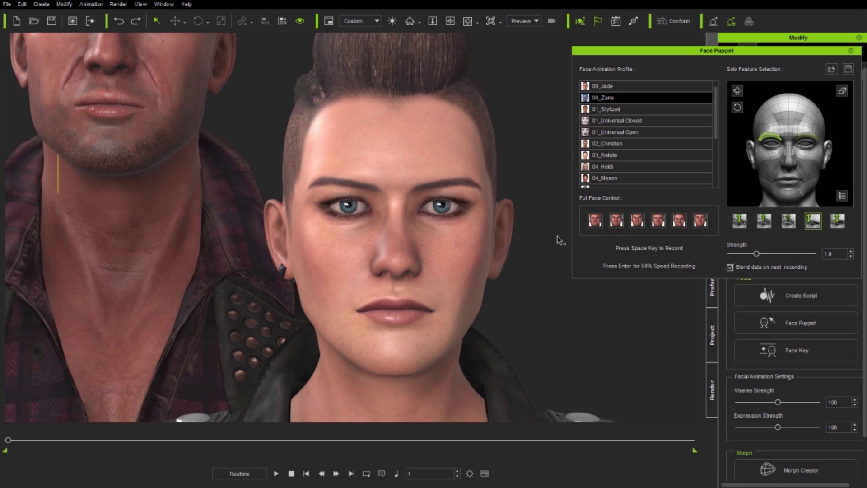
key("space")
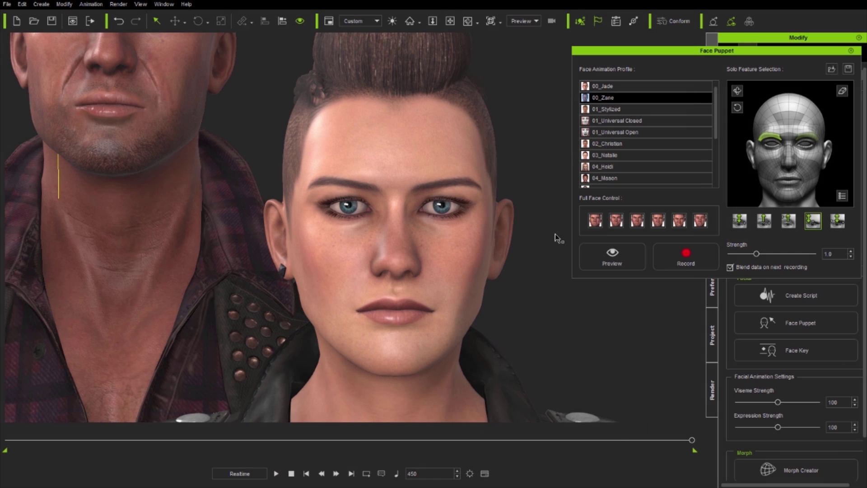
- Return to frame 1 and replace the eyebrow selection with the right cheek
left_click_drag(692, 440, 8, 440)
left_click(843, 89)
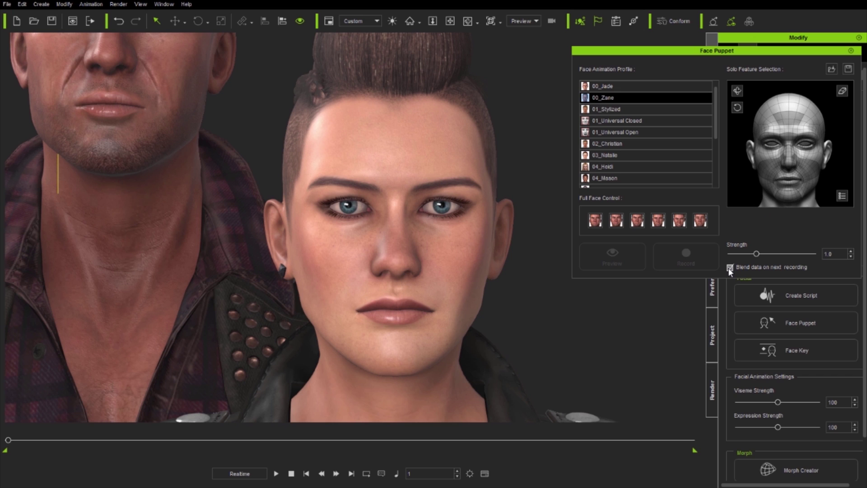
left_click(770, 167)
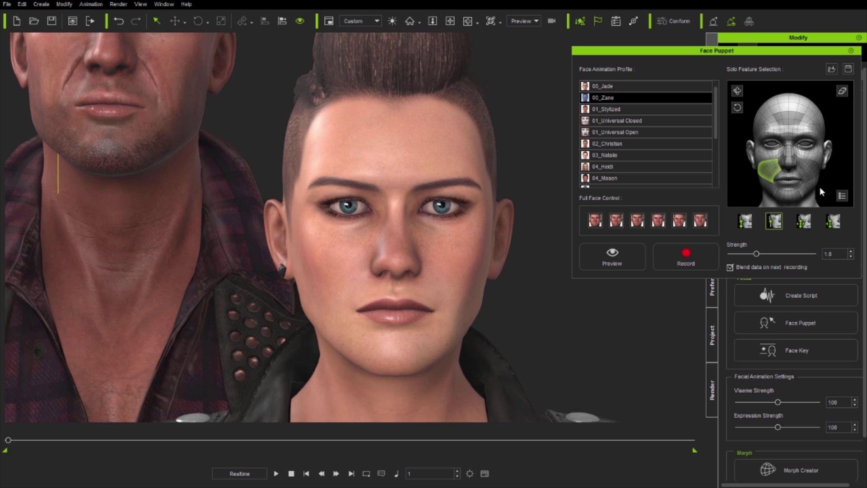
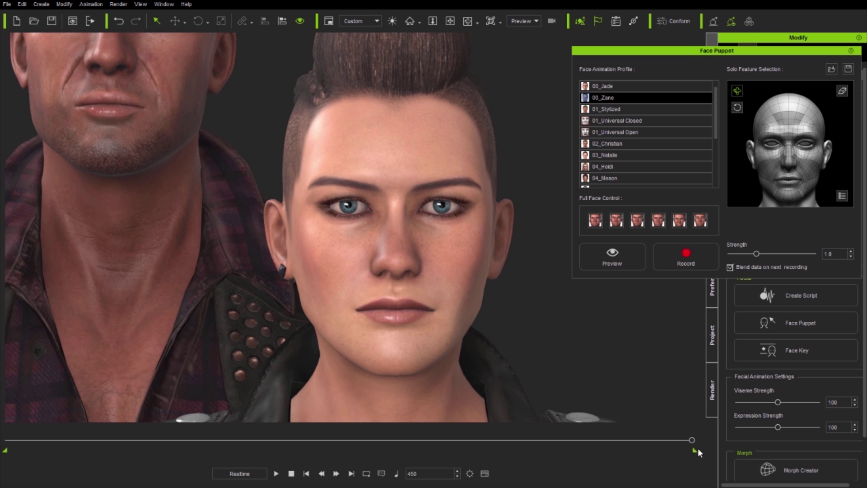
- Record a head movement from frame 1 with data blending on and return to the first frame
left_click_drag(691, 439, 8, 440)
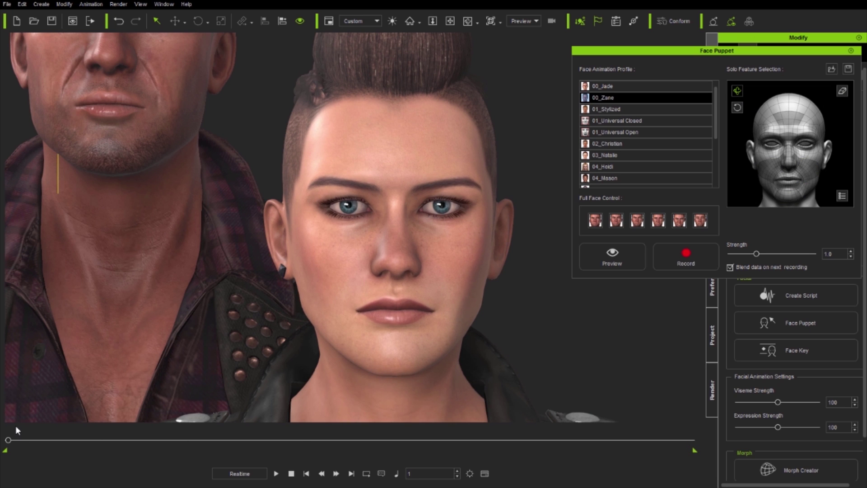
left_click(685, 266)
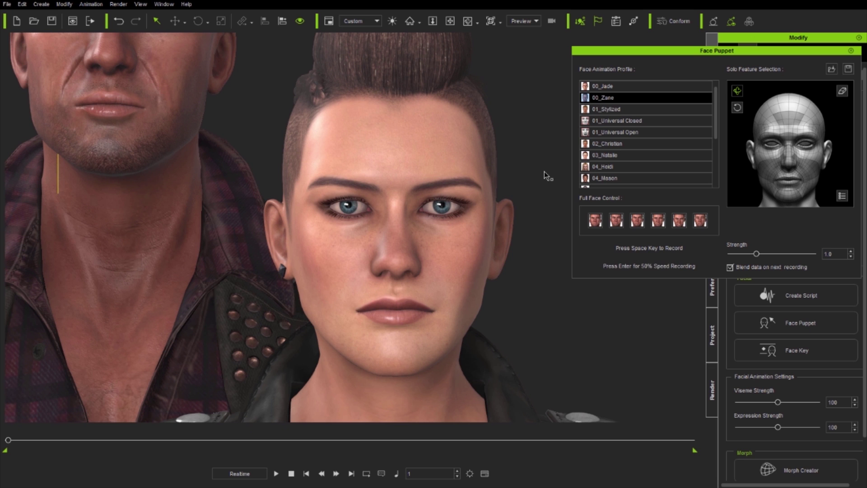
key("space")
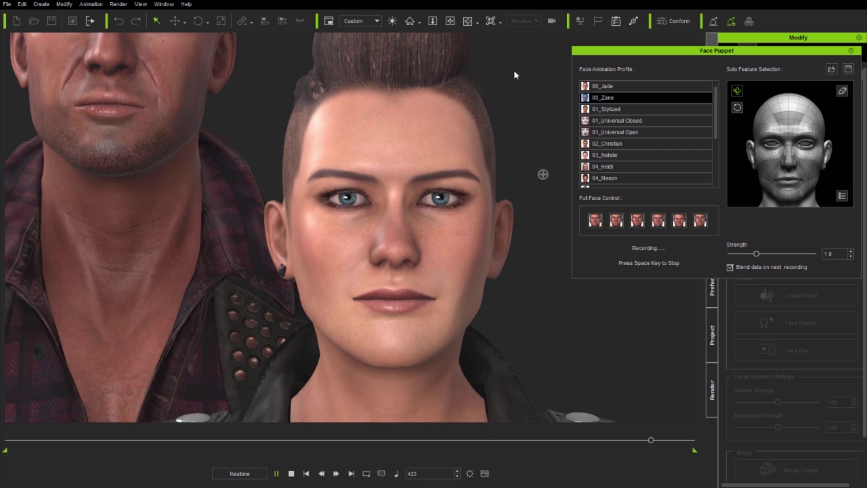
key("space")
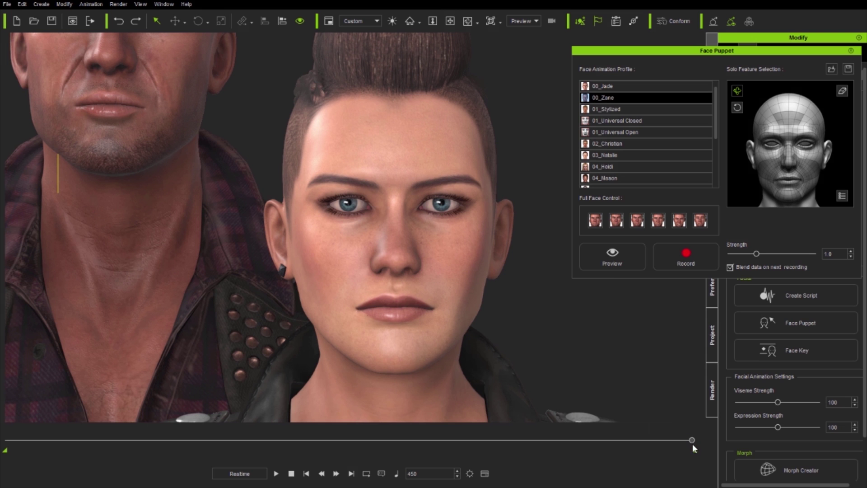
left_click_drag(691, 440, 8, 440)
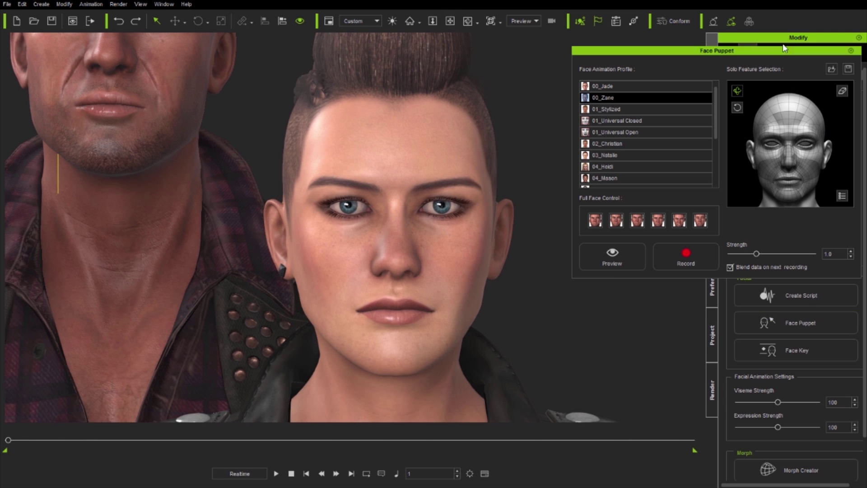
- Set the female character's Auto-Blink to None, moving the Face Puppet window aside and back
left_click_drag(775, 50, 772, 165)
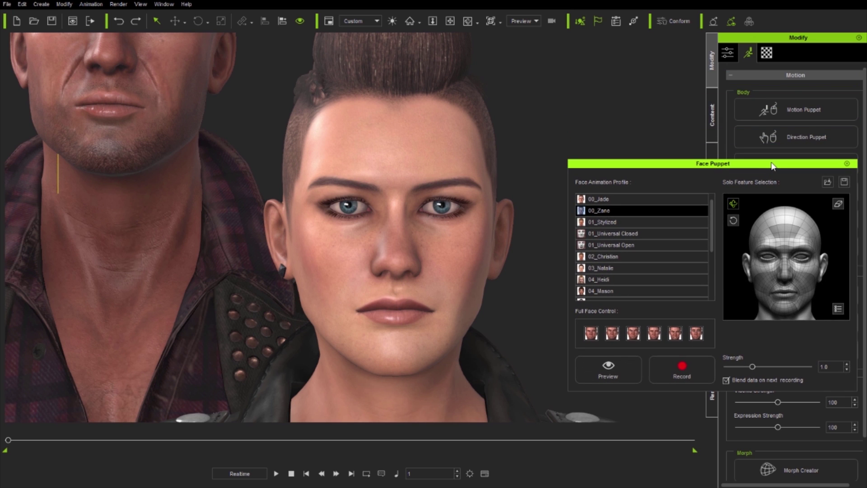
left_click(727, 50)
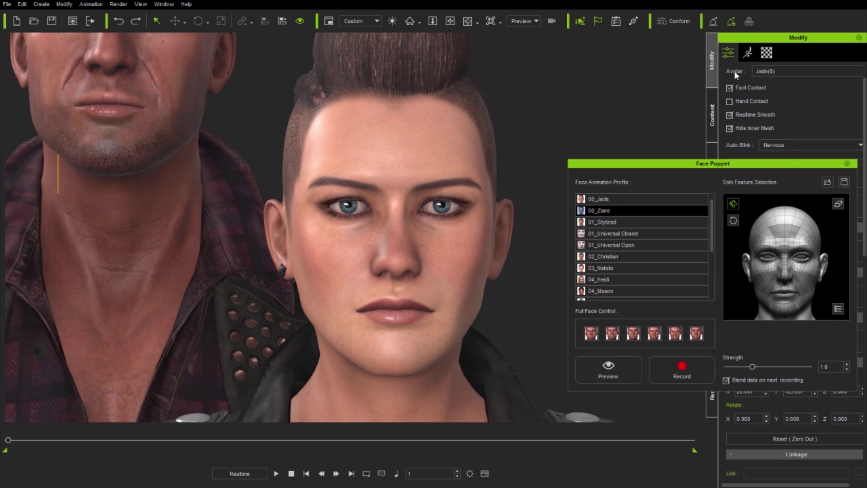
left_click(789, 144)
left_click(780, 154)
left_click_drag(790, 167, 793, 52)
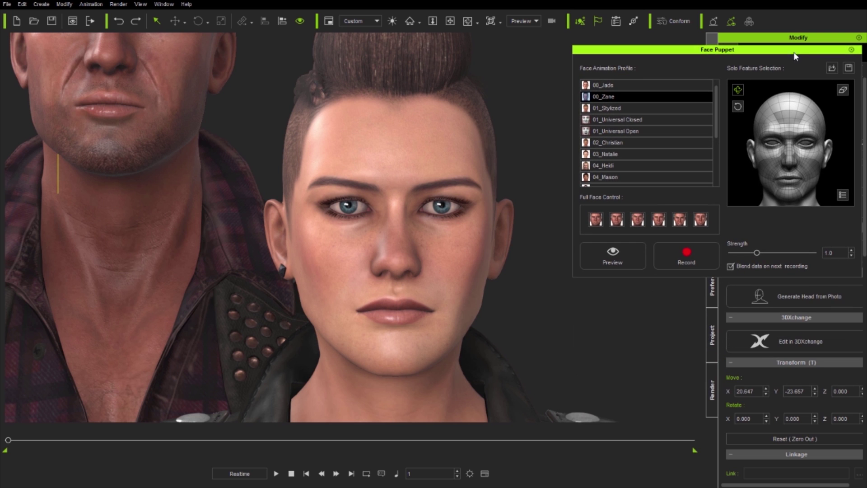
- Solo-select both eyes and preview their first control, including an eye blink
left_click(772, 145)
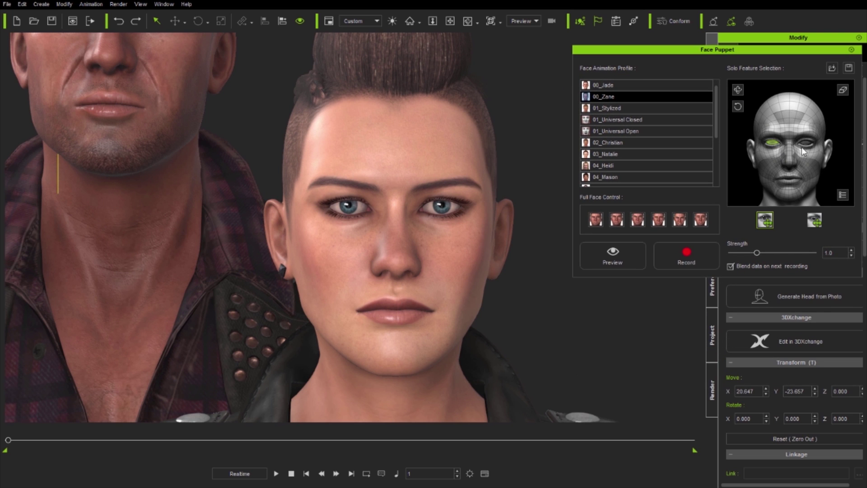
left_click(616, 257)
key("space")
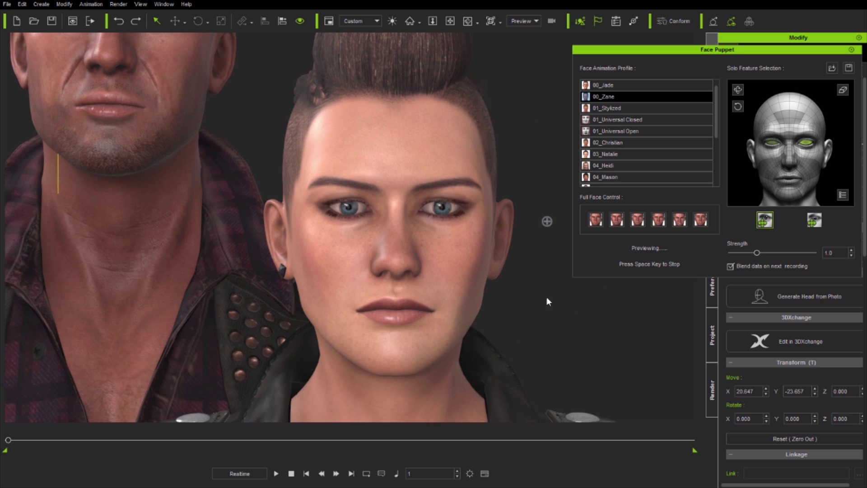
left_click(539, 311)
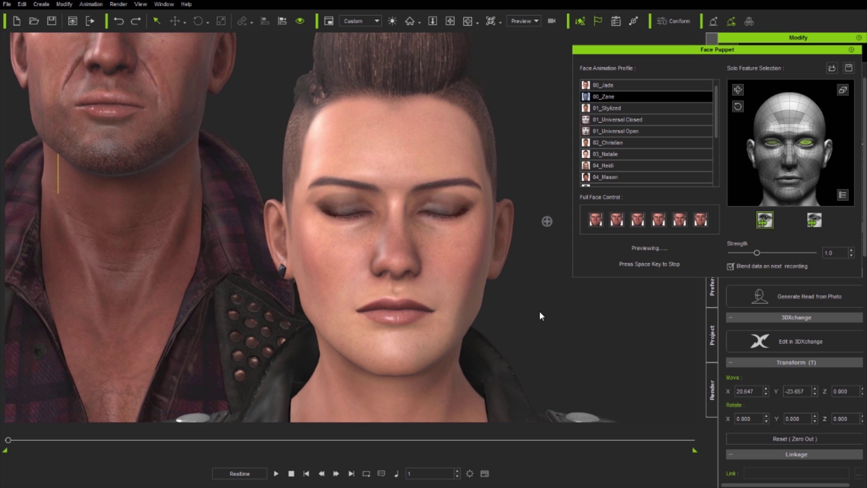
key("space")
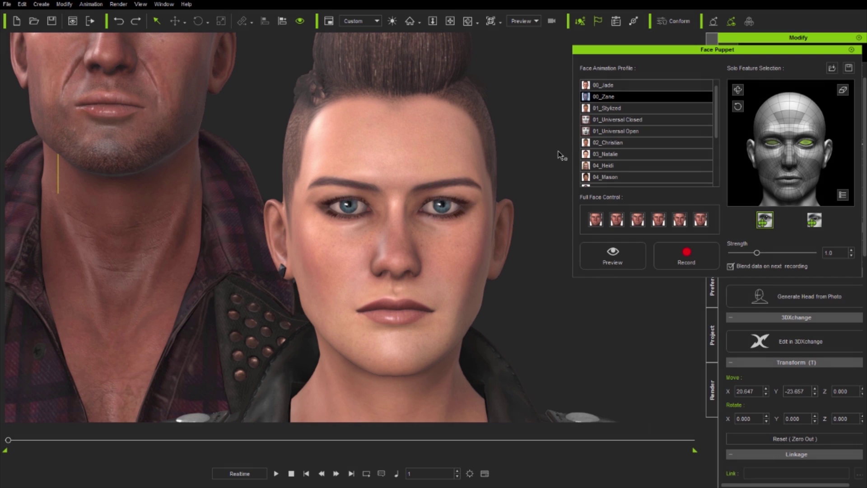
- Record an eye animation with both eyes' first control and data blending on, and play back the layered facial animation
left_click(685, 253)
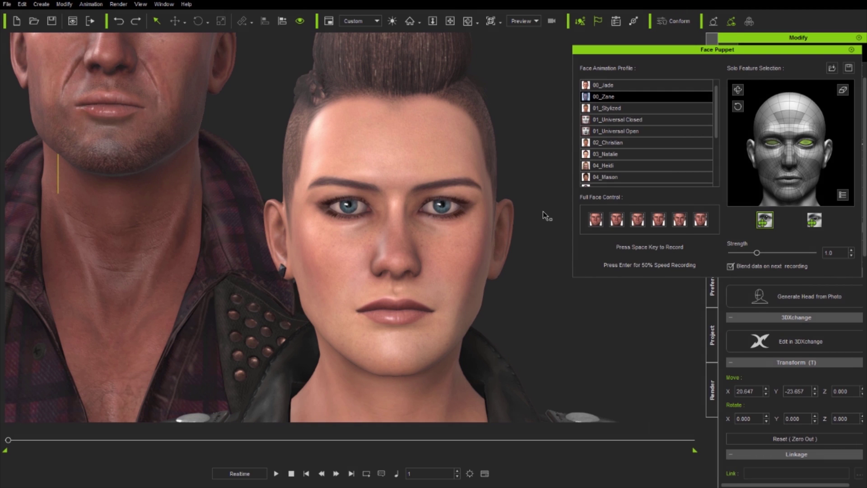
key("space")
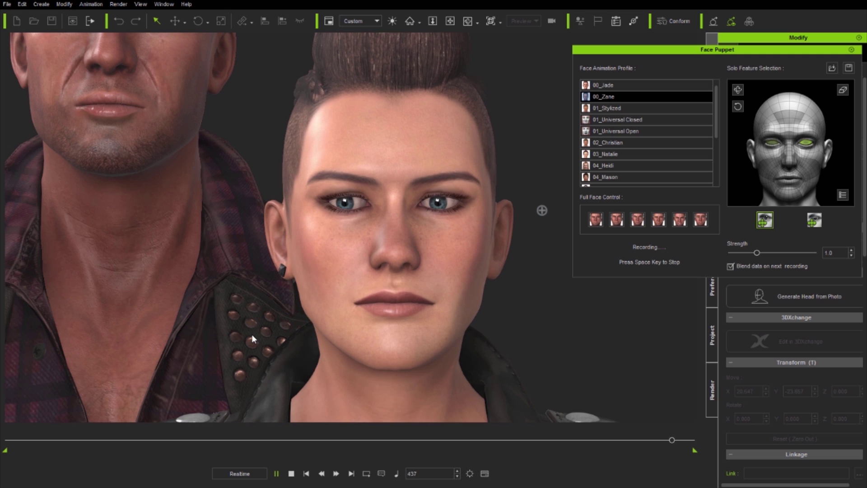
left_click(277, 473)
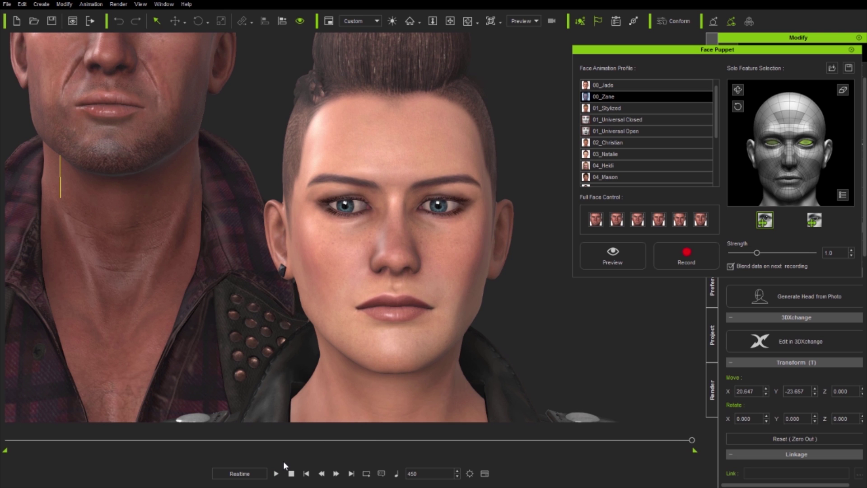
left_click(851, 49)
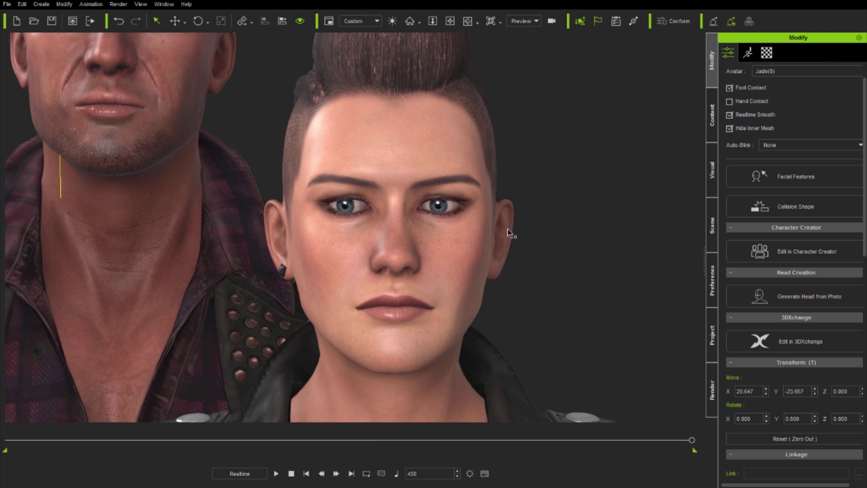
left_click_drag(396, 221, 505, 282)
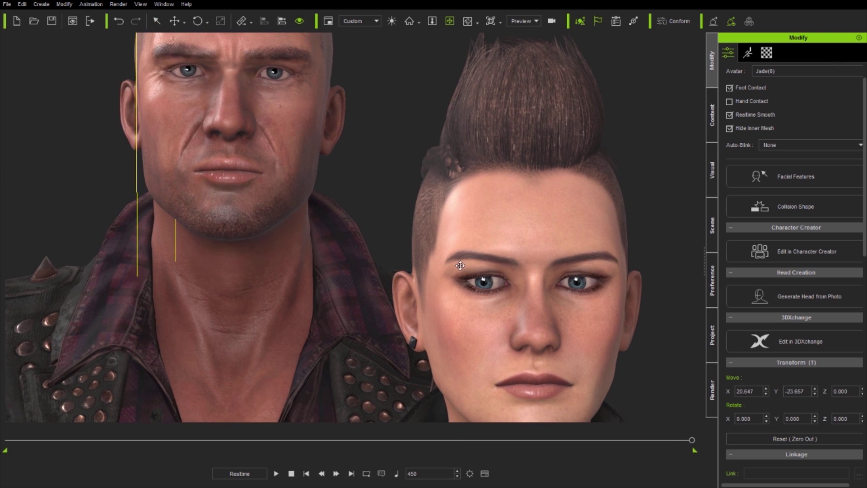
- Frame both heads, select the male character and open Face Puppet for him
scroll(447, 260, "down", 5)
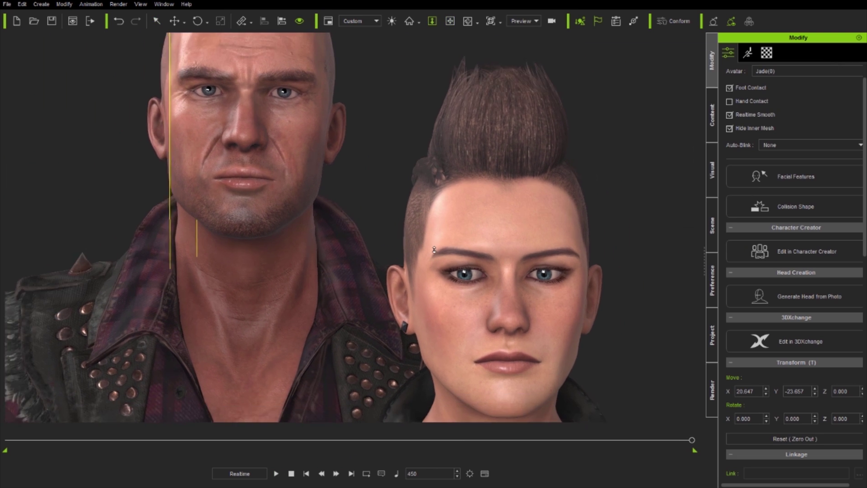
left_click_drag(422, 225, 412, 243)
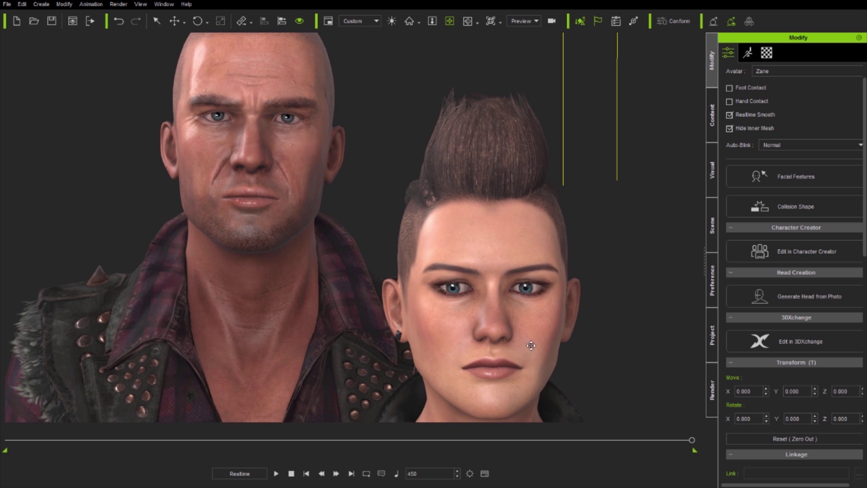
left_click(747, 53)
left_click(799, 324)
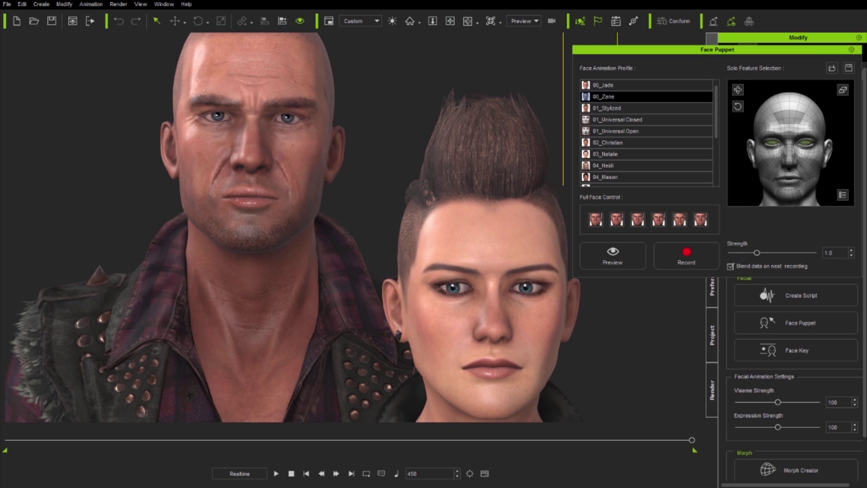
- Record the male character's fourth full face control from the first frame with data blending on
left_click(306, 474)
left_click(658, 220)
left_click(682, 254)
key("space")
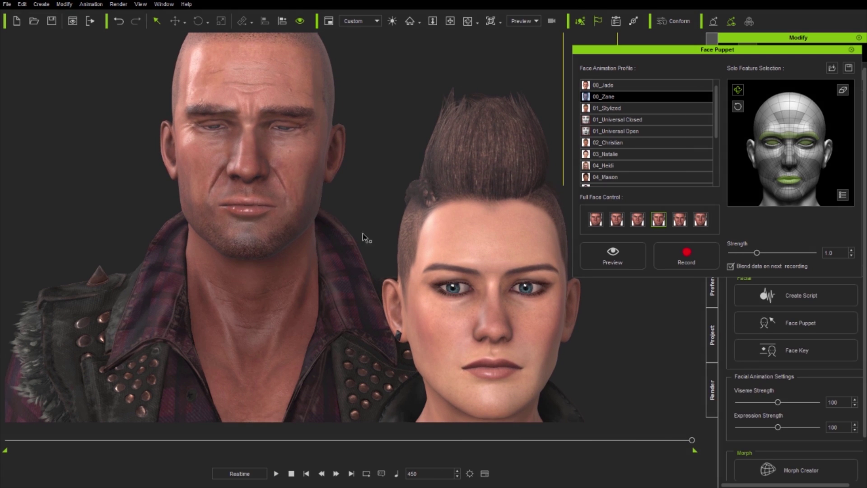
- Clear the solo selection and solo-select both eyebrows, the mouth and the chin with the second control
left_click(842, 89)
left_click(770, 135)
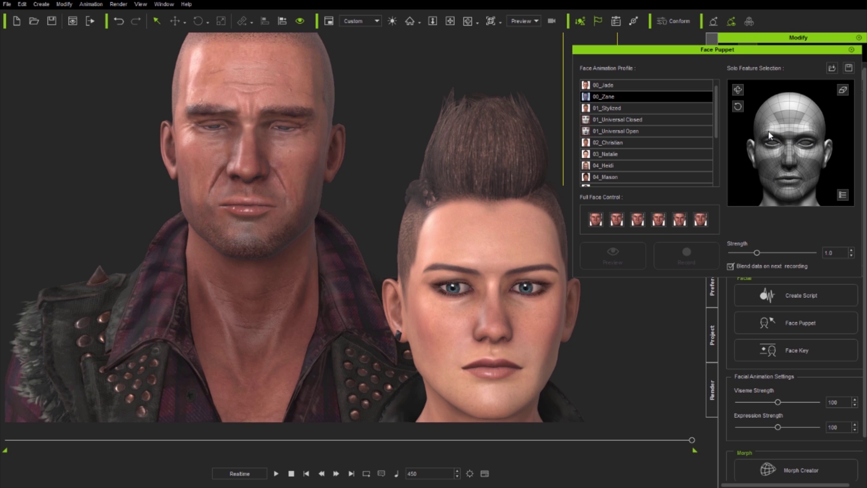
left_click(808, 134)
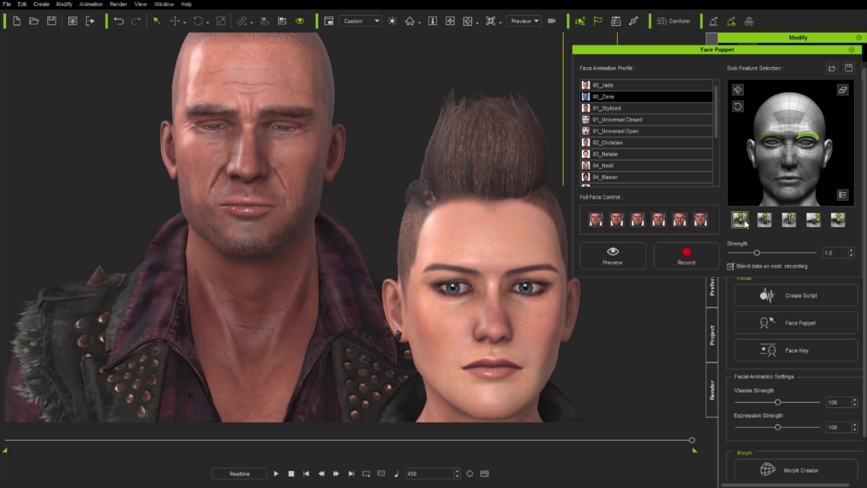
left_click(800, 180)
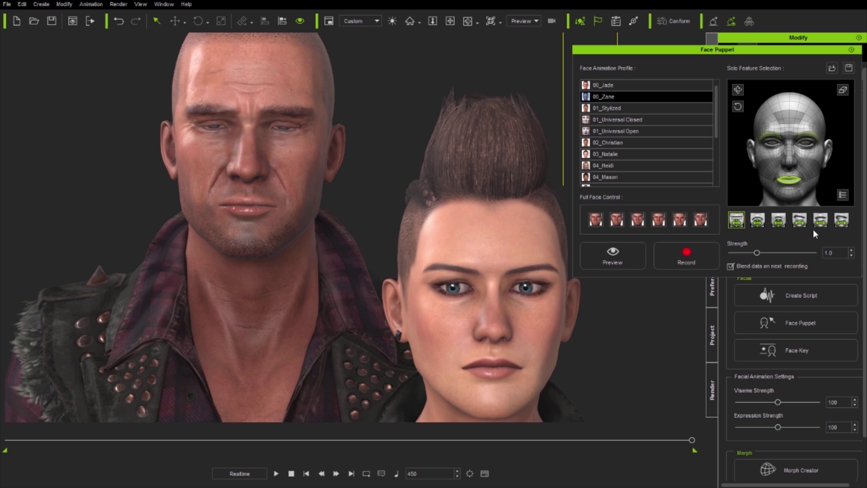
left_click(791, 191)
- Record the brow, mouth and chin layer from frame 1 with data blending on and return to the first frame
left_click_drag(692, 439, 8, 439)
left_click(691, 253)
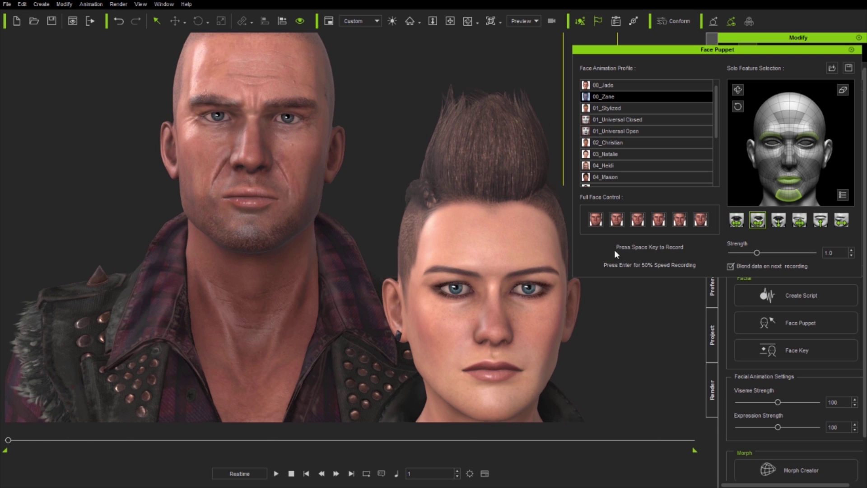
key("space")
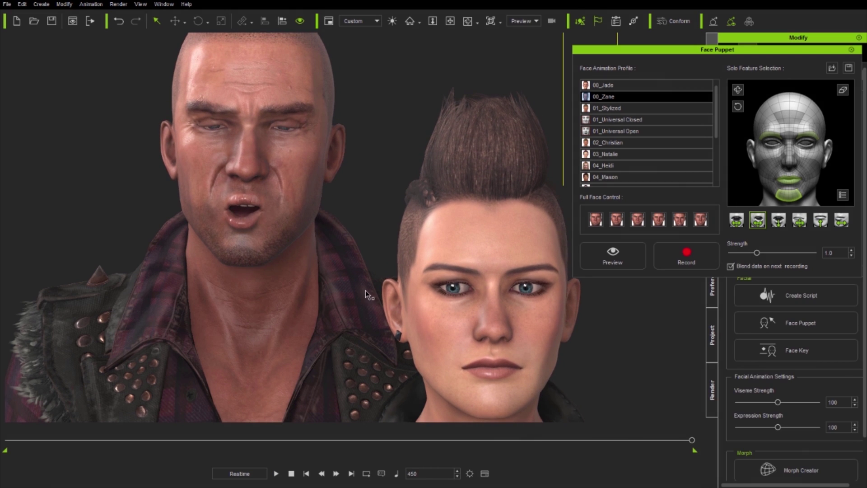
left_click(308, 475)
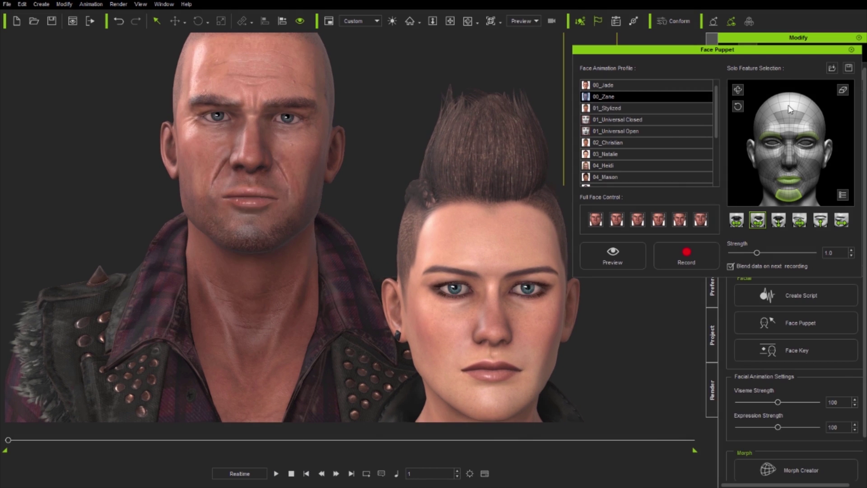
- Replace the solo selection with both eyes, nose bridge, nose, mouth and chin areas, using the fourth control
left_click(843, 90)
left_click(770, 141)
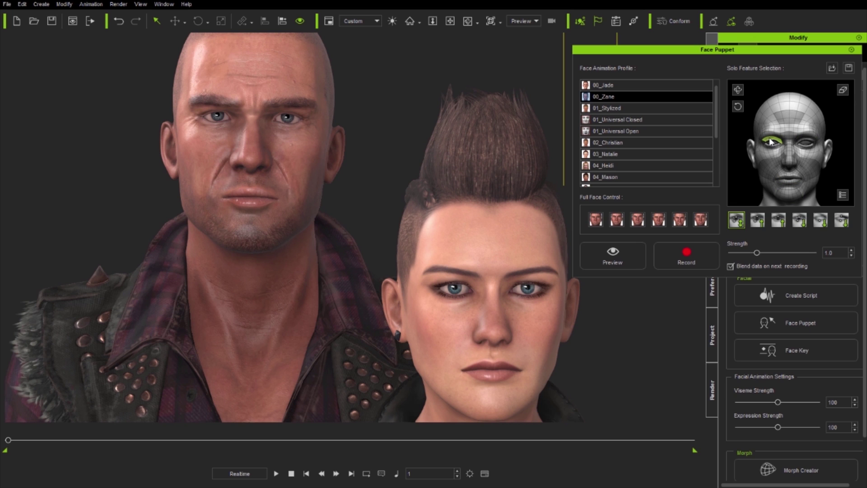
left_click(808, 143)
left_click(788, 142)
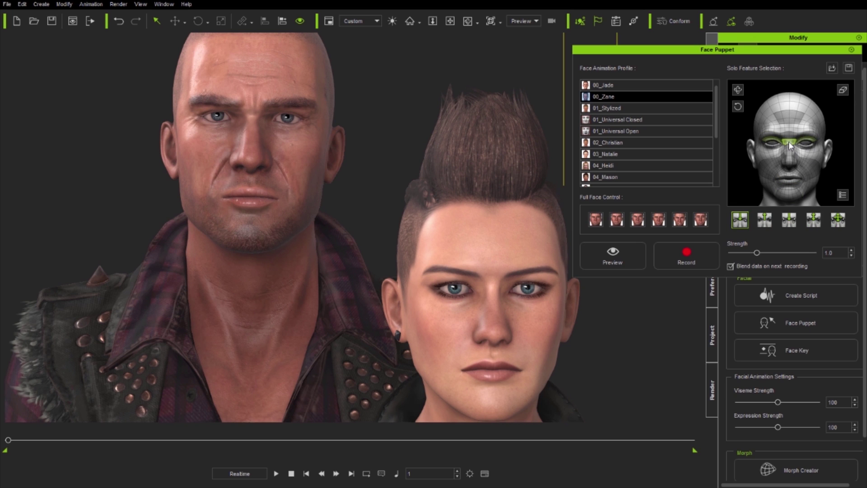
left_click(791, 181)
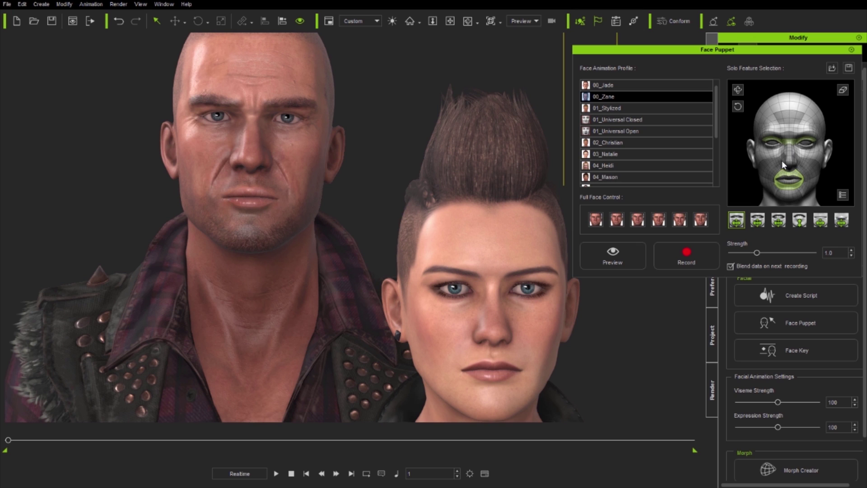
left_click(782, 160)
left_click(782, 173)
left_click(799, 221)
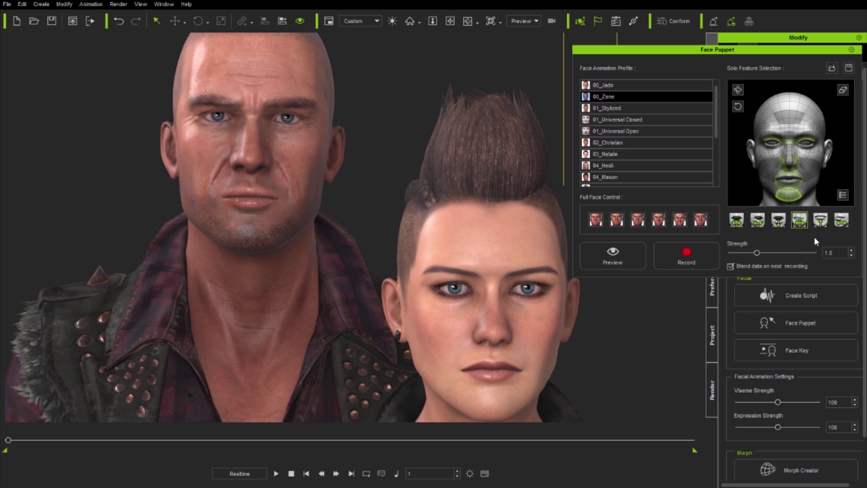
- Record the eye, nose and mouth layer from frame 1 with data blending on and close Face Puppet
left_click(687, 258)
key("space")
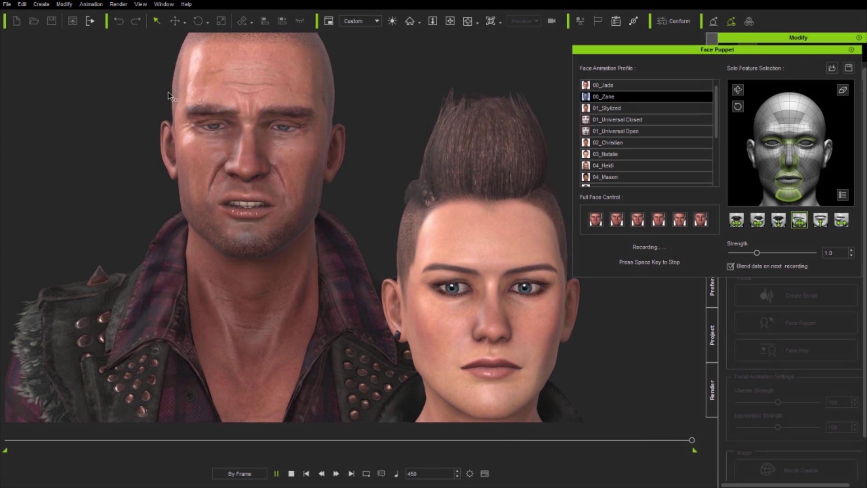
left_click(849, 50)
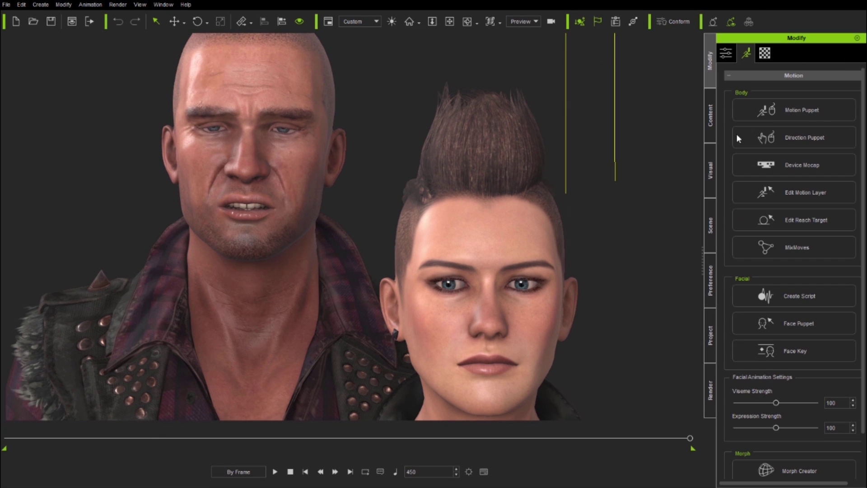
- Hide the female avatar in the scene and frame the view closely on the male character's head
left_click(710, 226)
left_click(779, 108)
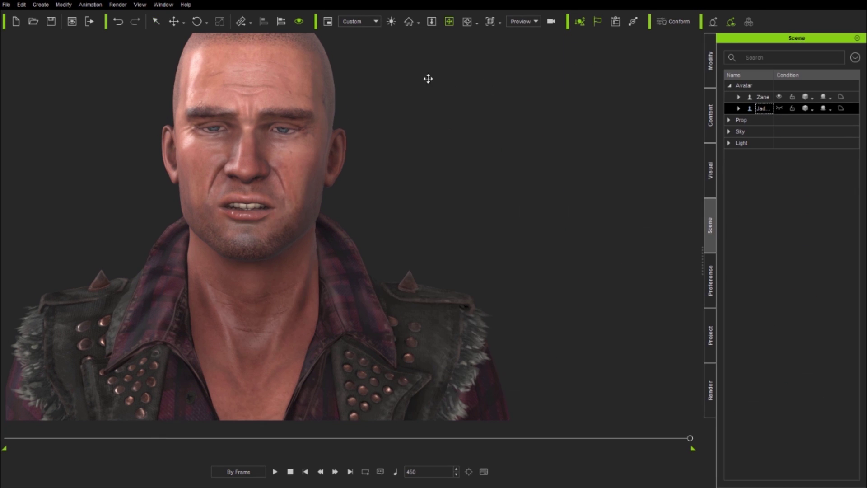
left_click(449, 21)
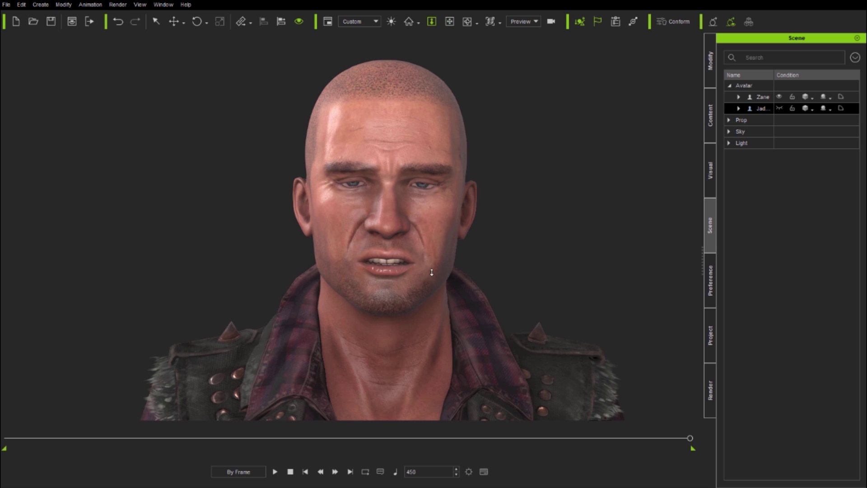
scroll(427, 268, "up", 2)
scroll(469, 253, "up", 2)
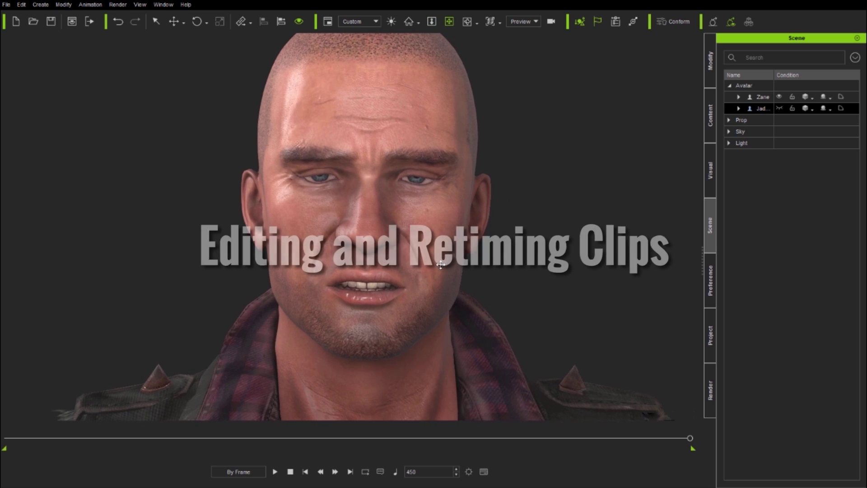
- Show the male character's timeline, delete his existing expression PuppetClip and return to frame 1
left_click(440, 265)
left_click(484, 471)
left_click(358, 455)
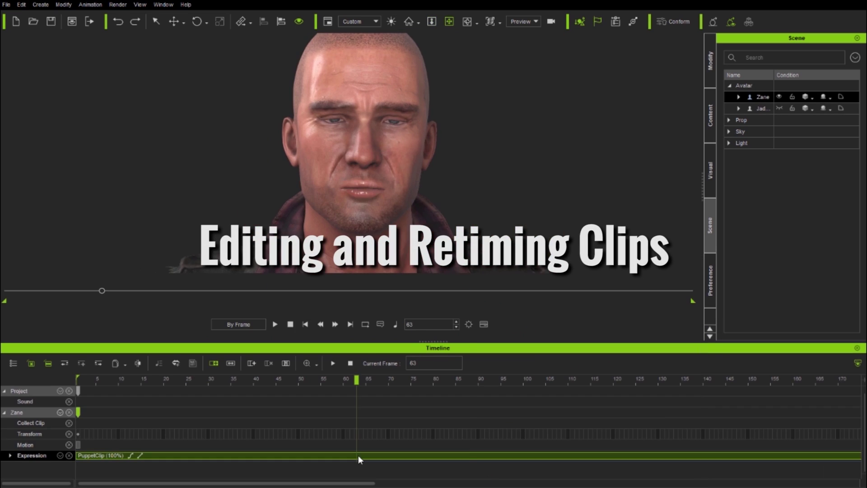
right_click(359, 455)
left_click(400, 362)
left_click_drag(356, 382, 65, 391)
- Hide the Collect Clip, Transform and Motion tracks, shrink the timeline and fit the whole project range in it
left_click(69, 422)
left_click(68, 424)
left_click(69, 423)
left_click_drag(271, 342, 270, 404)
left_click(316, 416)
left_click(329, 456)
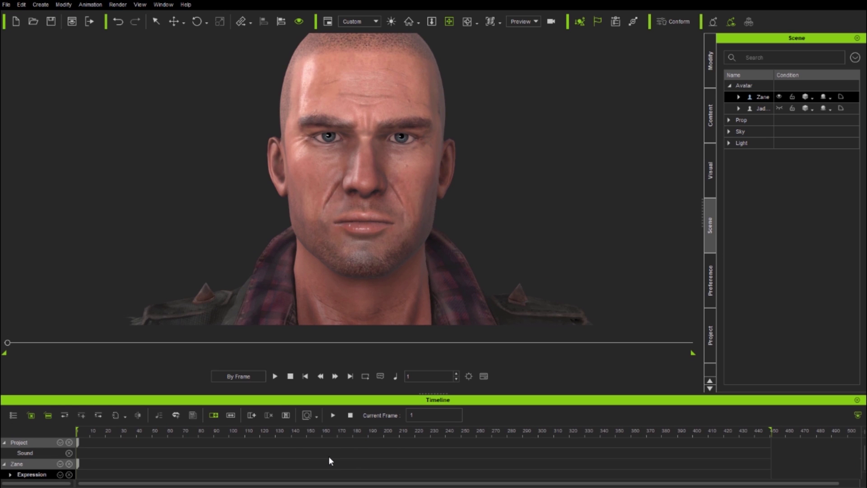
- Reopen Face Puppet for the male character and choose the 01_Universal Closed profile
left_click(710, 61)
left_click(799, 323)
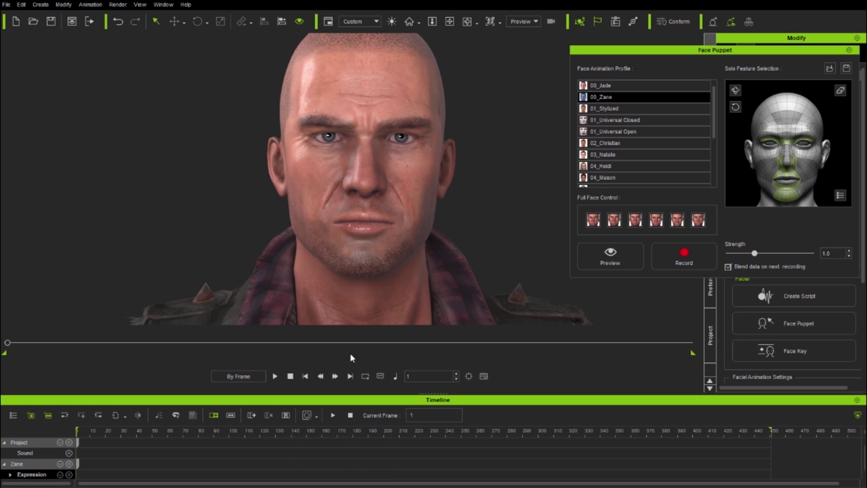
left_click(644, 120)
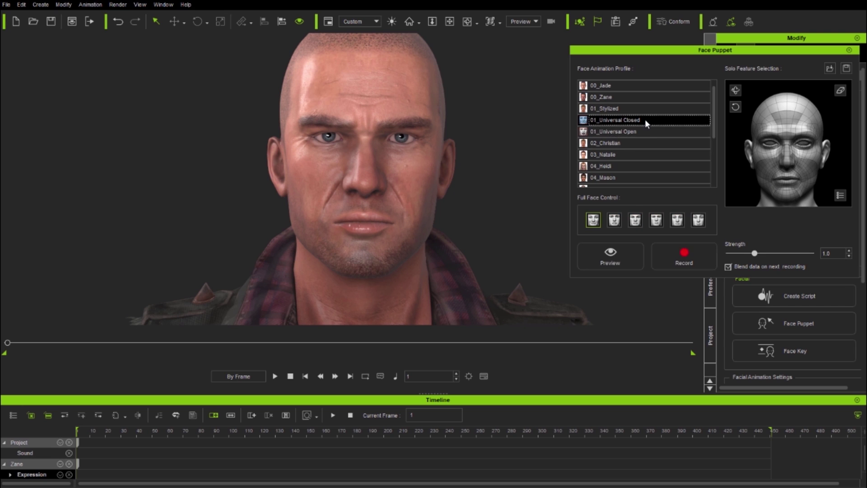
- Preview the sixth full face control and record it as a first clip from frame 1 to frame 153
left_click(696, 221)
left_click(610, 256)
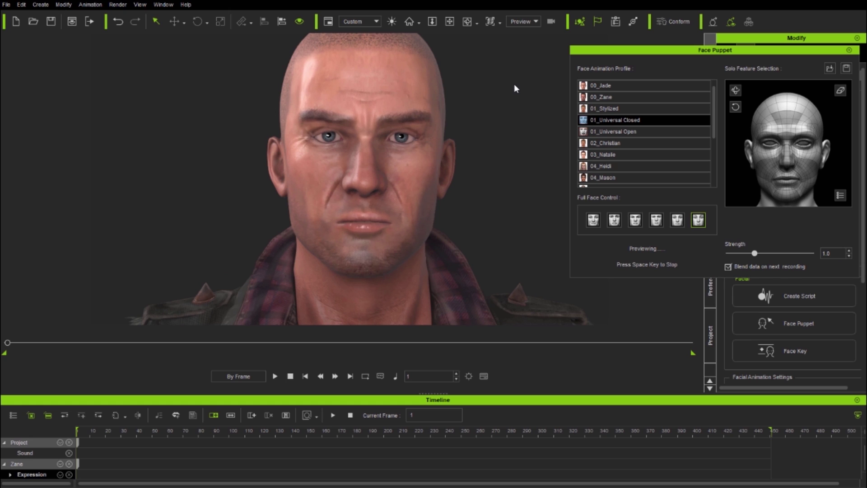
key("space")
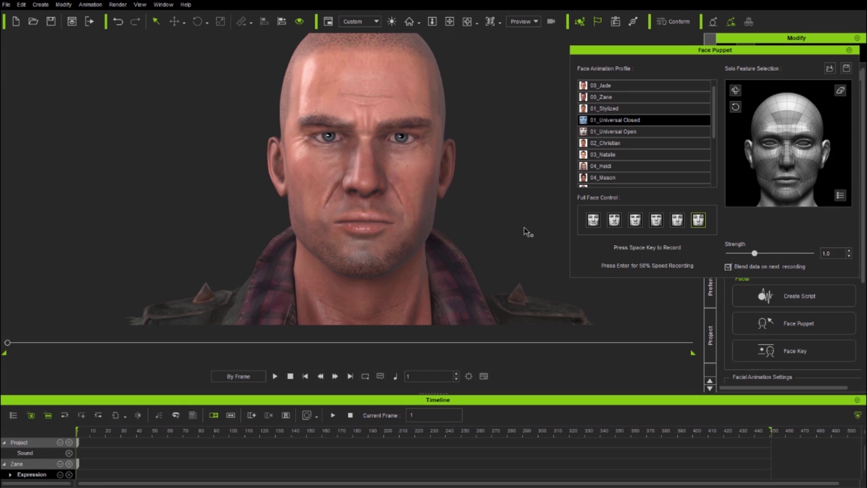
key("space")
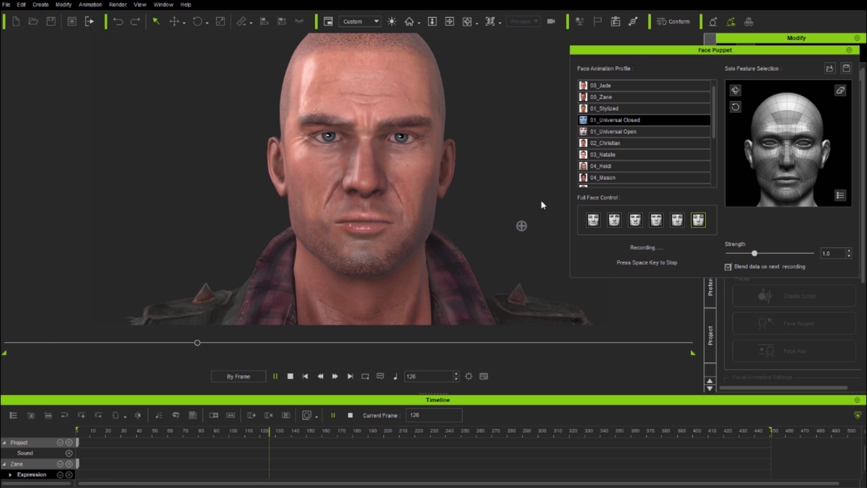
key("space")
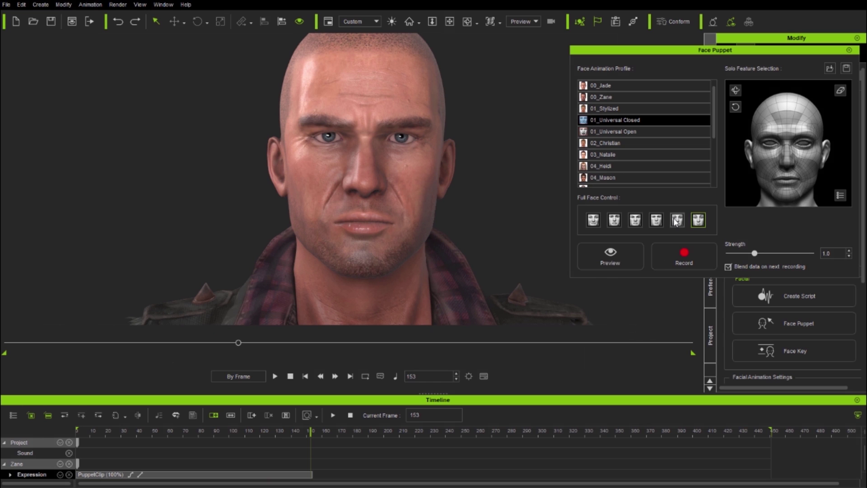
- Record a second clip with the fifth full face control from frame 153 to about frame 257
key("space")
key("space")
left_click(706, 263)
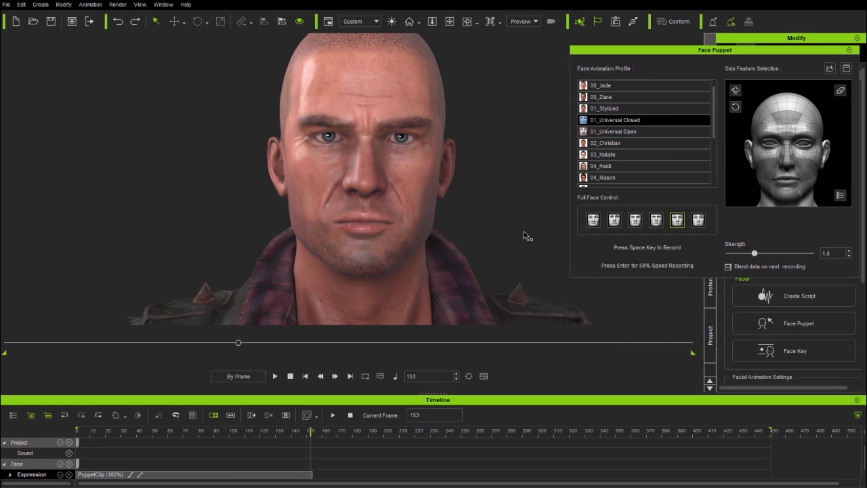
key("space")
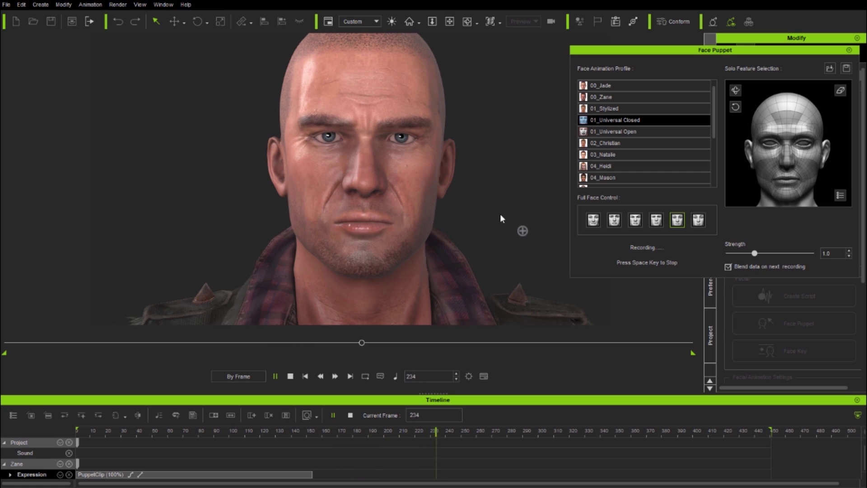
key("space")
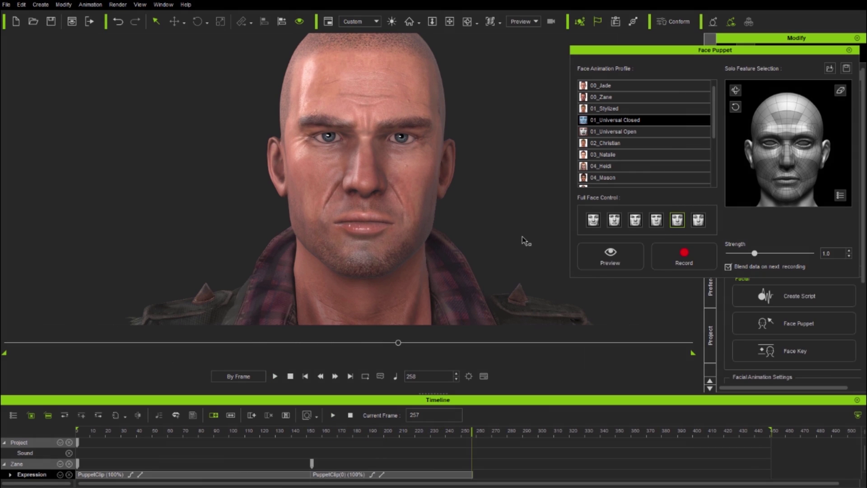
- Preview the third full face control and record it as a third clip directly after the second one
left_click(635, 220)
left_click(613, 257)
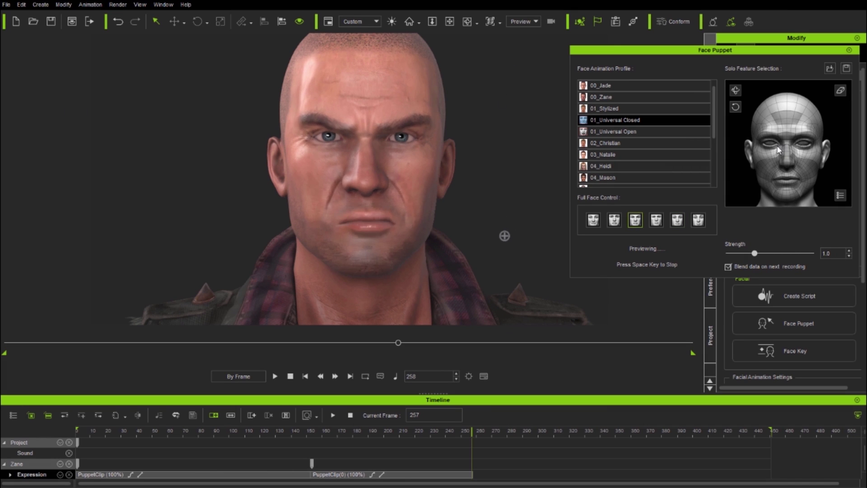
key("space")
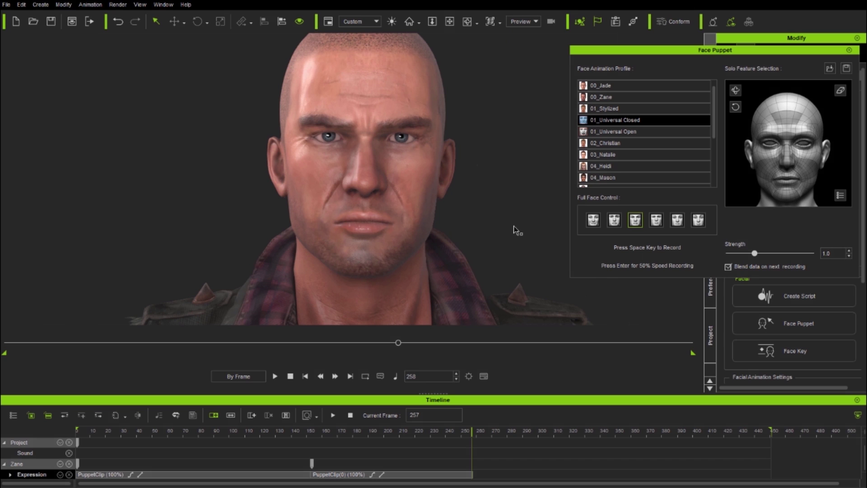
key("space")
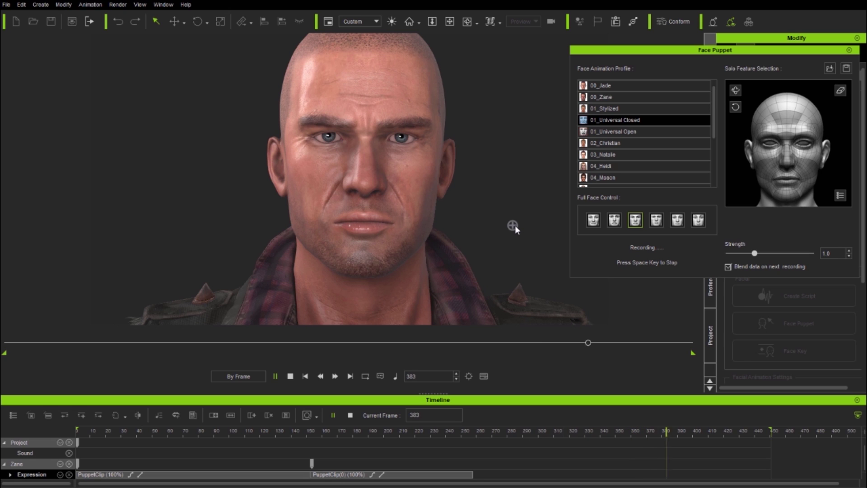
key("space")
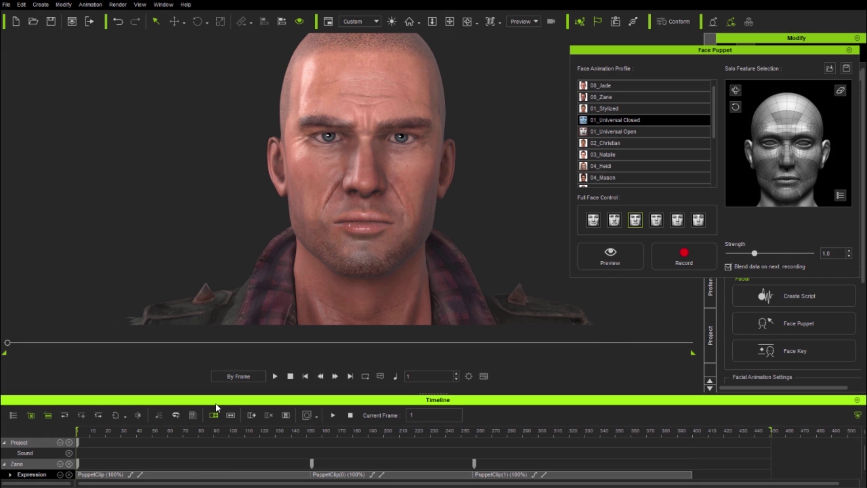
- Hide the Sound track, then break the first expression clip at frame 56, delete its opening part and start the remainder at frame 1
left_click(69, 453)
left_click(161, 435)
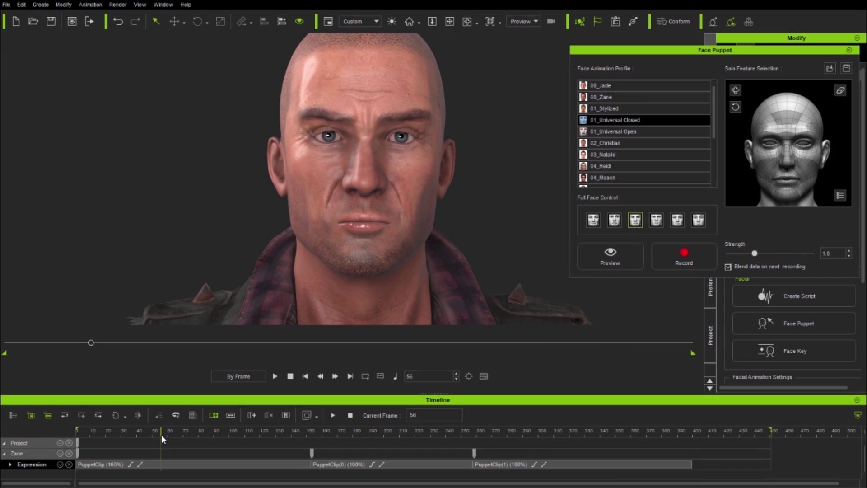
right_click(160, 466)
left_click(191, 383)
right_click(137, 464)
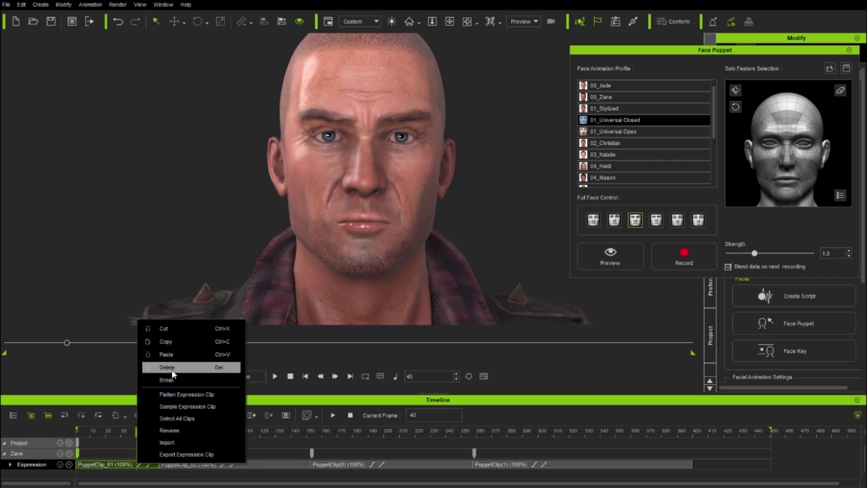
left_click(171, 370)
left_click_drag(137, 435, 267, 446)
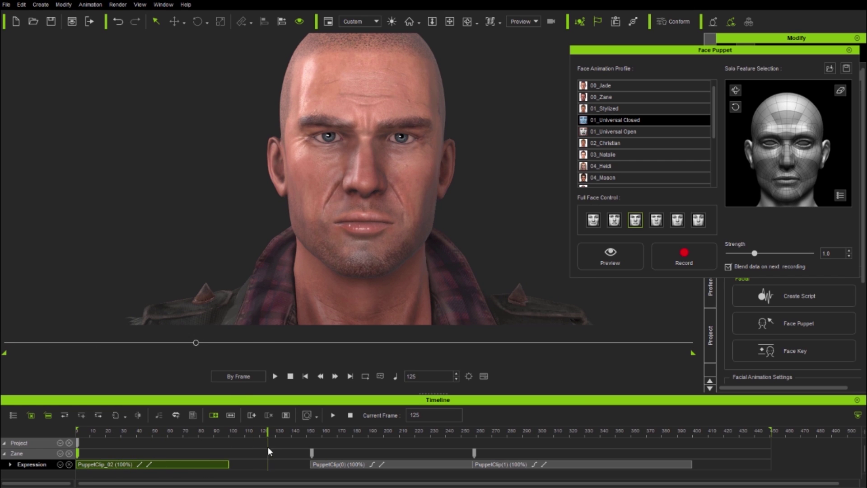
- Move the second expression clip directly behind the shortened first clip and the third clip to the end of the timeline
left_click(314, 465)
left_click_drag(314, 466, 288, 465)
left_click(348, 433)
left_click_drag(493, 465, 707, 465)
- Break the third expression clip at frame 424 and remove the part before the break
left_click_drag(348, 433, 732, 433)
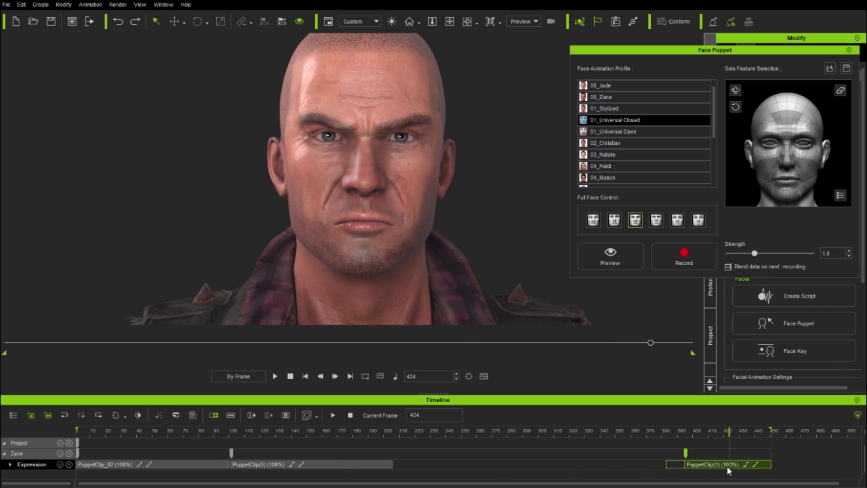
right_click(729, 465)
left_click(764, 382)
left_click_drag(732, 465, 356, 472)
- Break the second expression clip at frame 120 and delete the part before the break
left_click(236, 432)
left_click(261, 432)
left_click(261, 464)
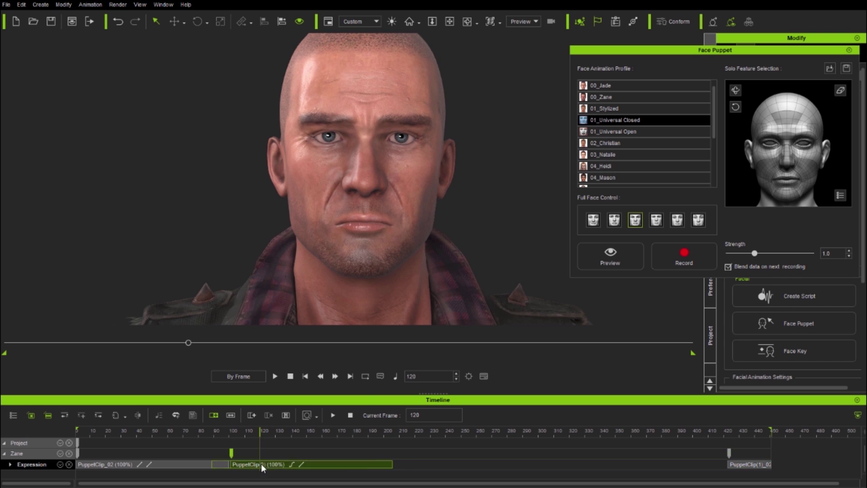
right_click(261, 463)
left_click(298, 380)
right_click(245, 465)
left_click(289, 368)
left_click(248, 430)
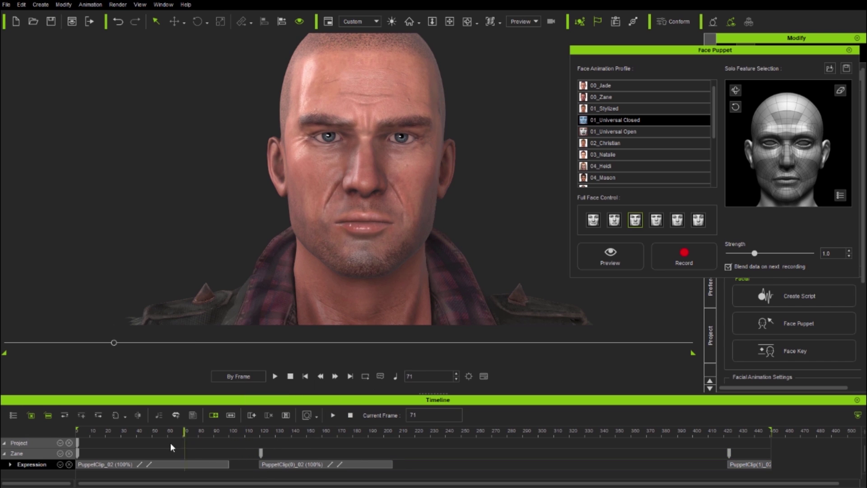
- Break the first clip at about frames 37 and 53, delete its trailing piece, and scrub through the edited sequence
left_click(131, 430)
right_click(135, 464)
left_click(149, 381)
right_click(157, 464)
left_click(191, 381)
left_click(246, 467)
key("Delete")
left_click_drag(157, 441, 451, 453)
left_click_drag(571, 457, 799, 448)
- Select both eyebrows as solo features with the fourth movement option and record them over the existing clips through frame 450
left_click(766, 138)
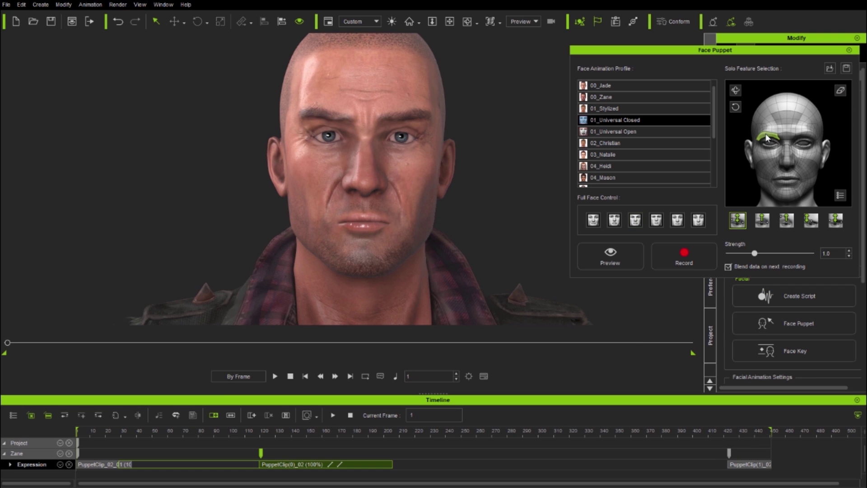
left_click(806, 140)
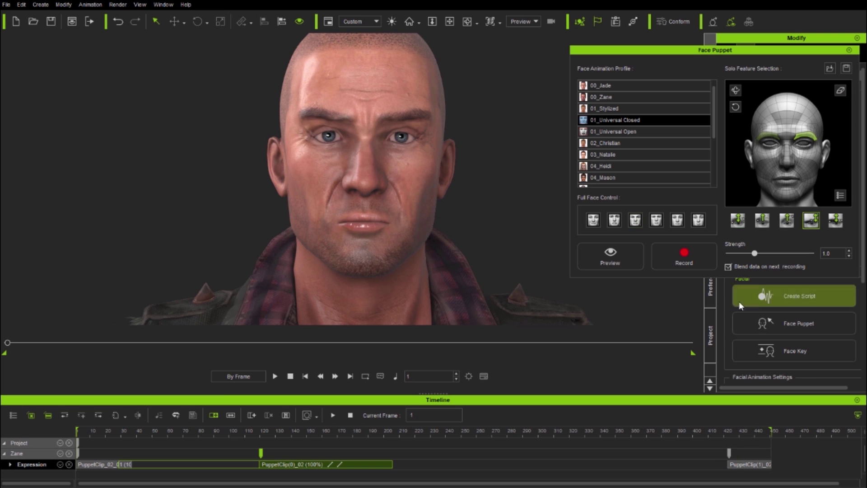
left_click(684, 257)
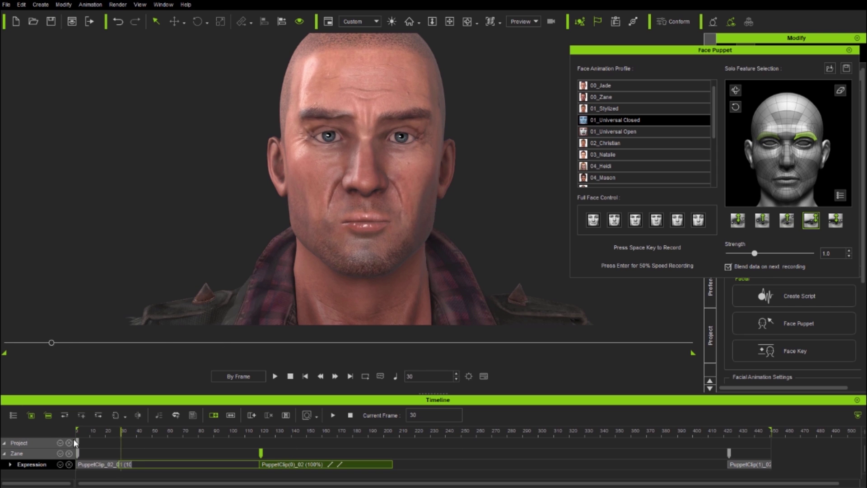
key("space")
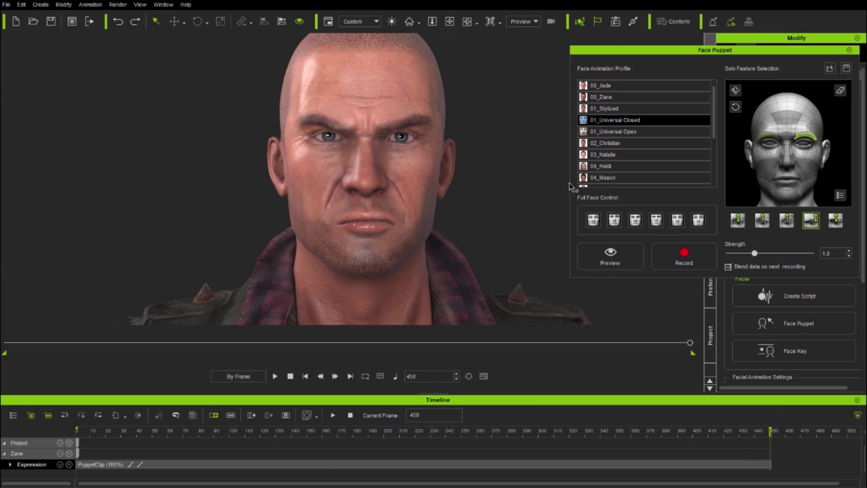
- Select both upper eyelids with the first movement option and record a blended eyelid pass starting at about frame 22
left_click(767, 138)
left_click(805, 143, "ctrl")
left_click_drag(587, 431, 127, 442)
left_click(683, 259)
key("space")
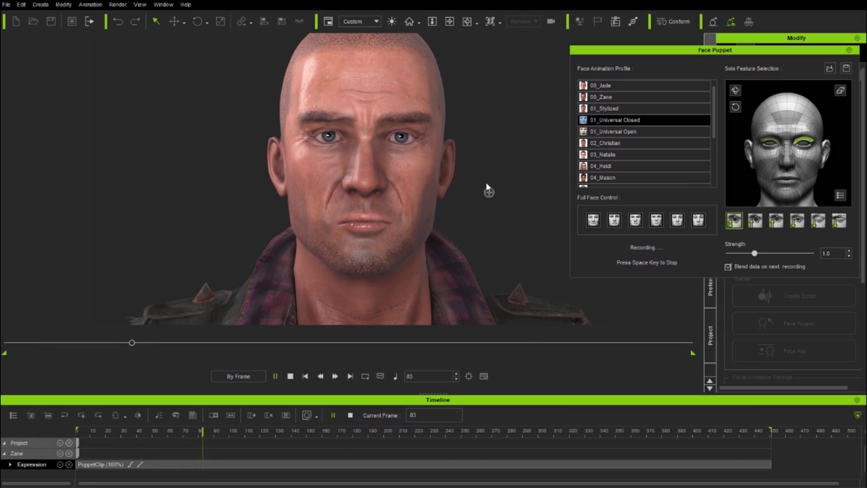
key("space")
- Record a second blended eyelid pass from frame 230 to just past frame 400, and return to frame 1
left_click_drag(251, 434, 456, 438)
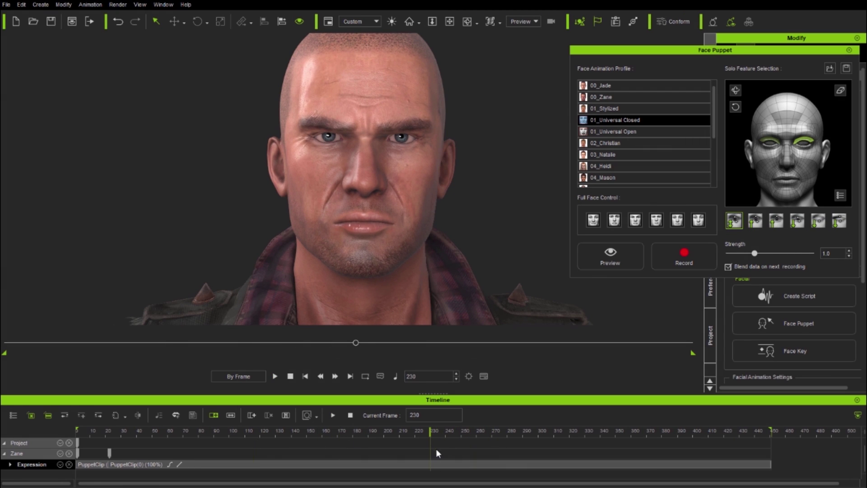
left_click(690, 259)
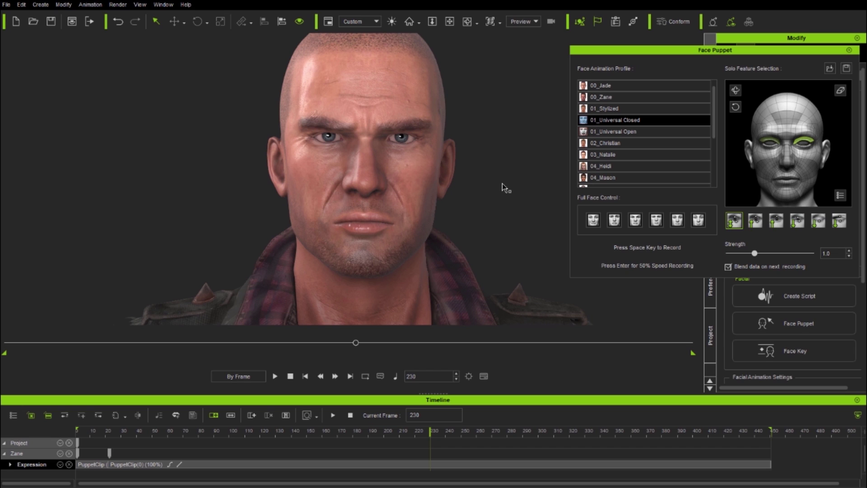
key("space")
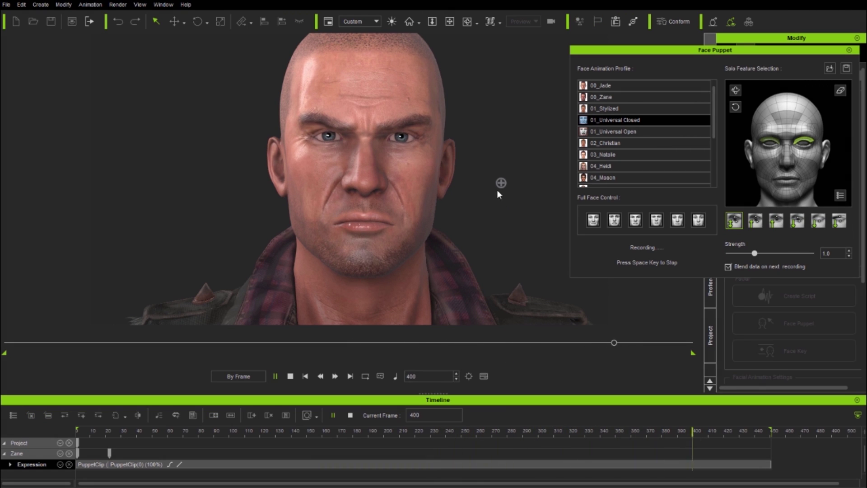
key("space")
left_click(305, 375)
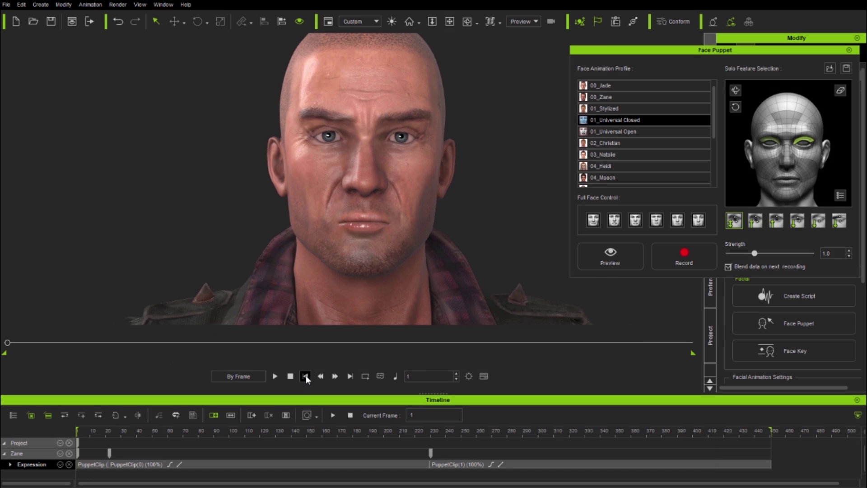
- Clear the feature selection, select the mouth area and chin with the third movement option, and record a blended pass from frame 1
left_click(840, 92)
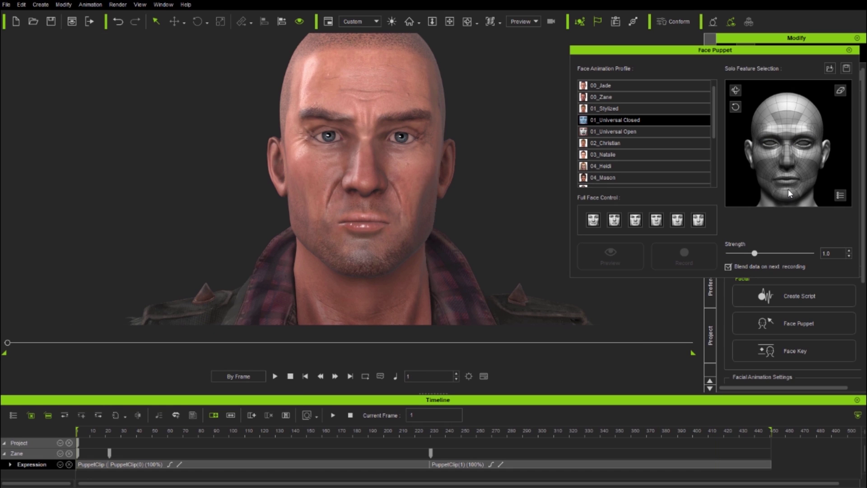
left_click(787, 188)
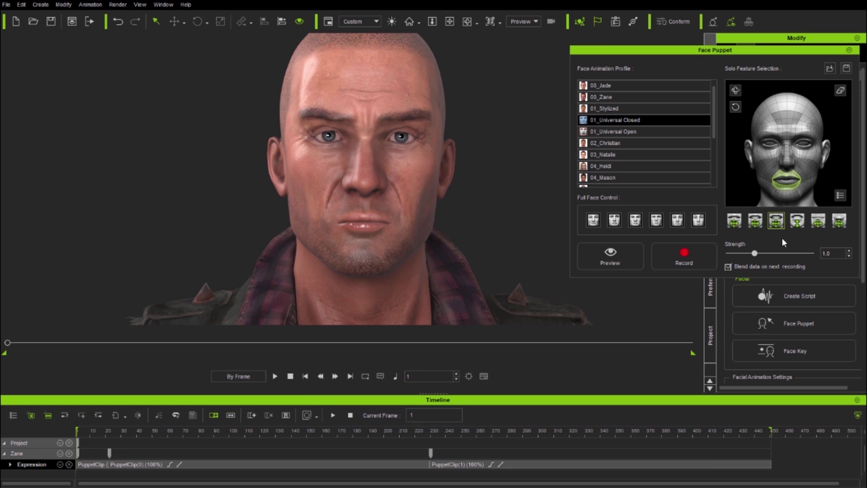
left_click(790, 195)
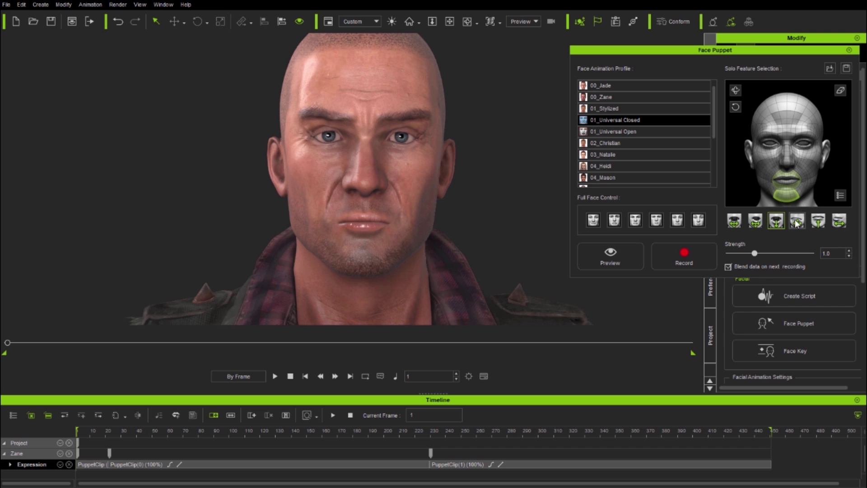
left_click(687, 251)
key("space")
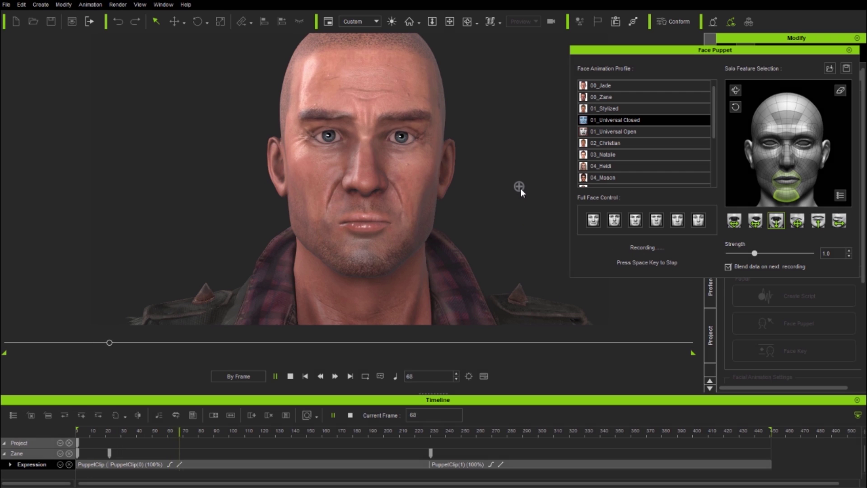
key("space")
- Select the lips with the fourth movement option and record a blended pass from frame 236 to just past frame 399
left_click(788, 179)
left_click_drag(207, 437, 428, 444)
left_click(684, 262)
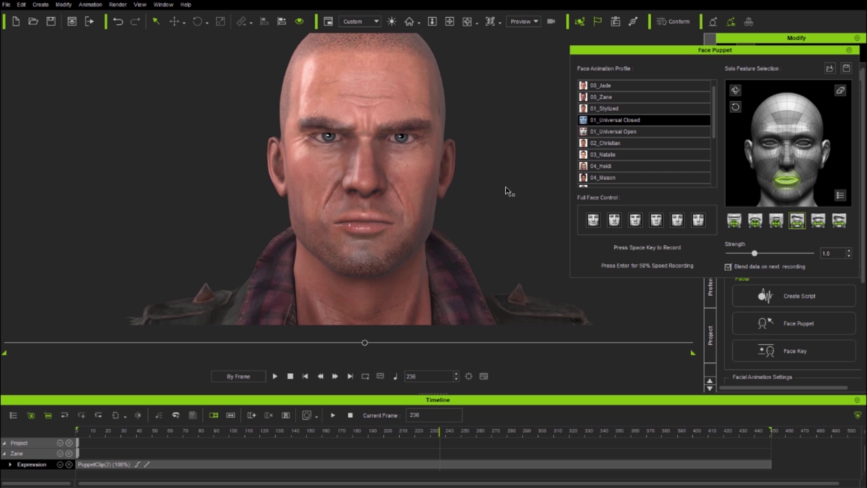
key("space")
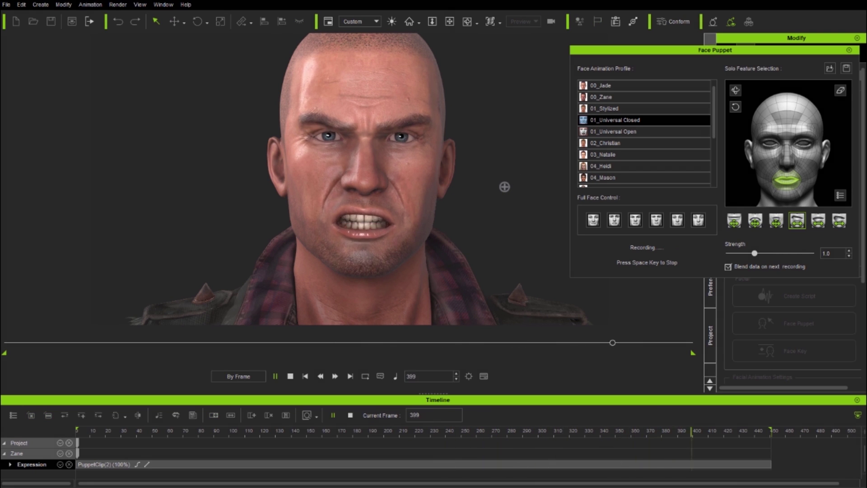
key("space")
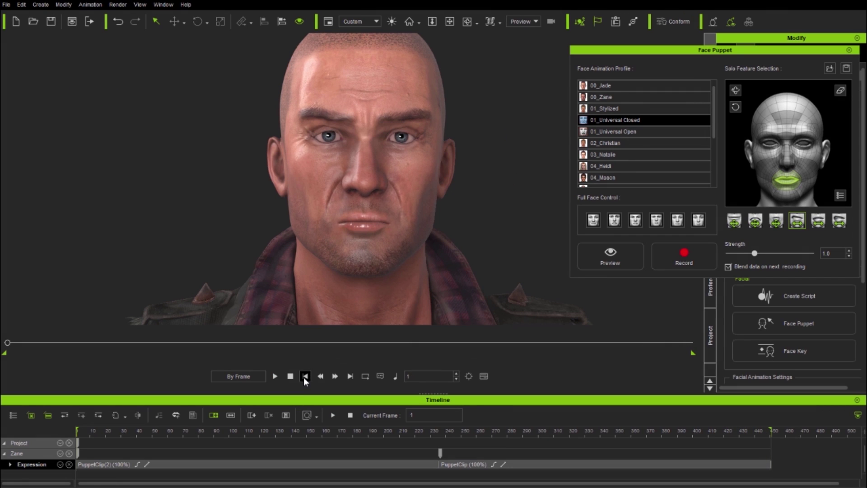
- Select the nose and both cheeks with the first cheek movement option and record a blended pass from frame 1 to the end
left_click(787, 159)
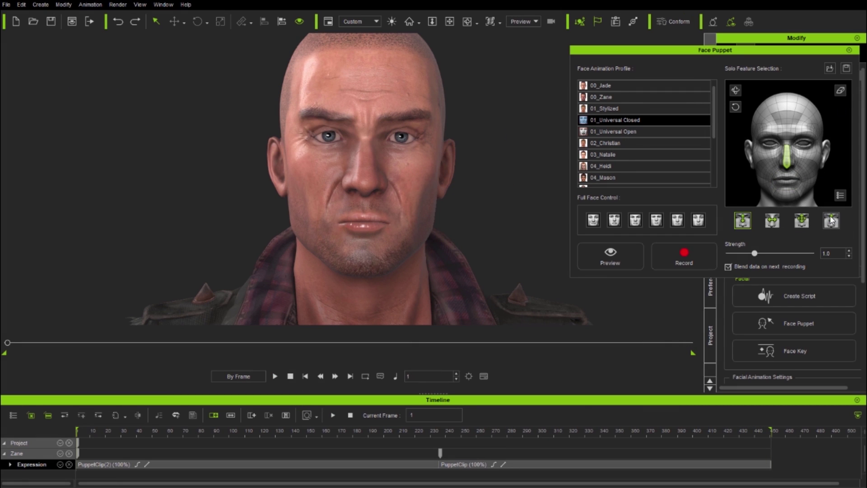
left_click(806, 169)
left_click(682, 256)
key("space")
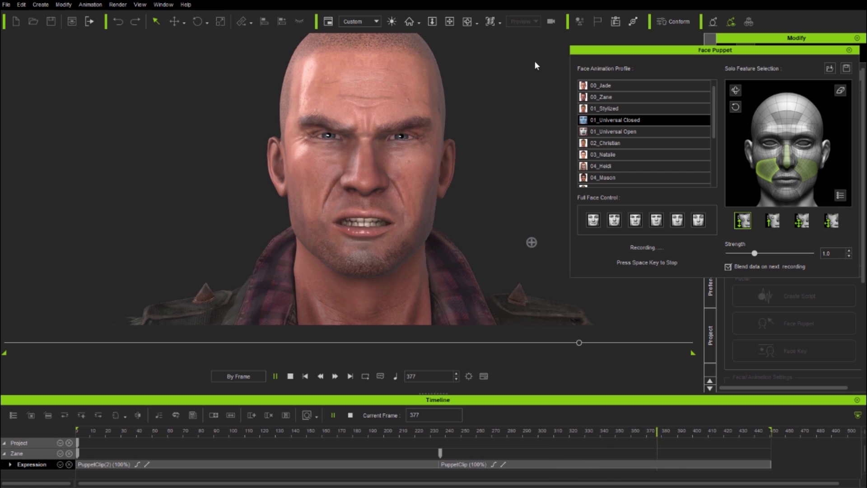
- Play the layered facial animation from frame 1 in Realtime mode
left_click(305, 375)
left_click(275, 377)
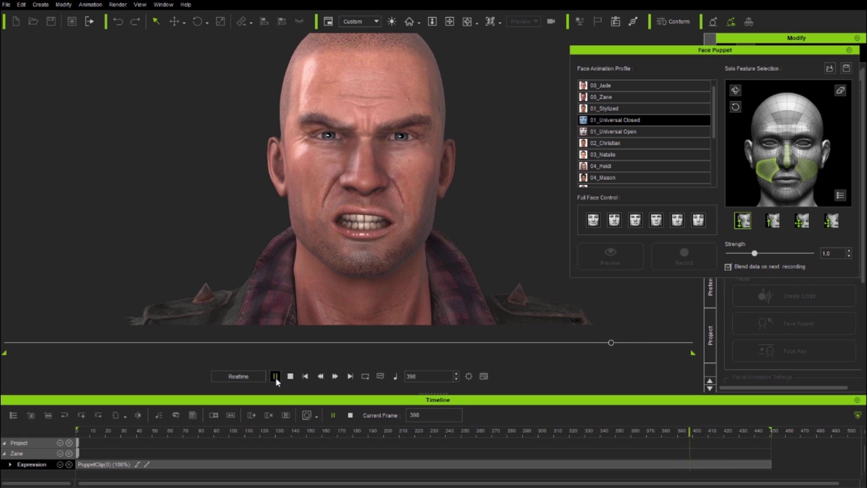
left_click(275, 376)
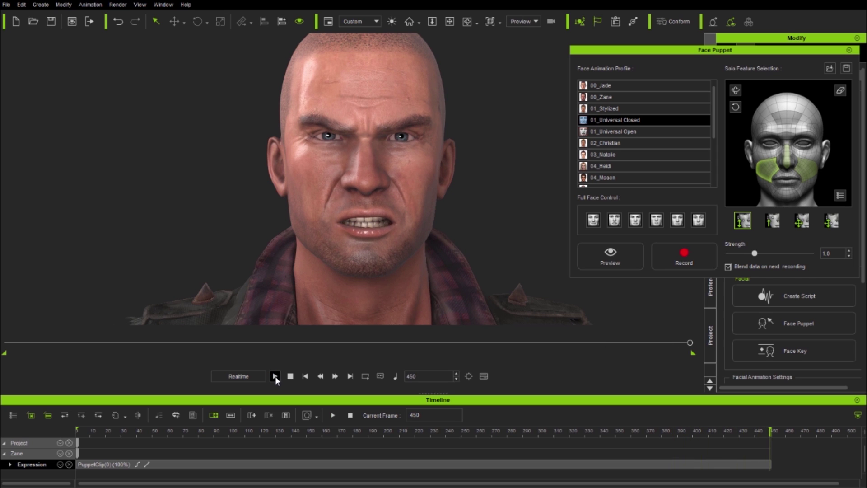
- Break the combined expression clip at frame 28, at about frame 43 and at frame 91
left_click(219, 433)
left_click_drag(200, 435, 118, 435)
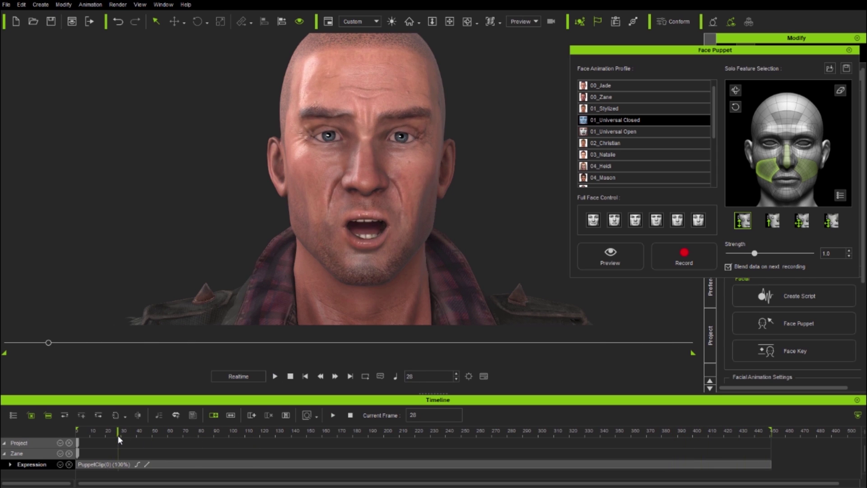
right_click(117, 464)
left_click(153, 395)
left_click_drag(120, 434, 140, 432)
right_click(142, 466)
left_click(175, 376)
left_click_drag(148, 430, 216, 435)
right_click(216, 465)
left_click(253, 380)
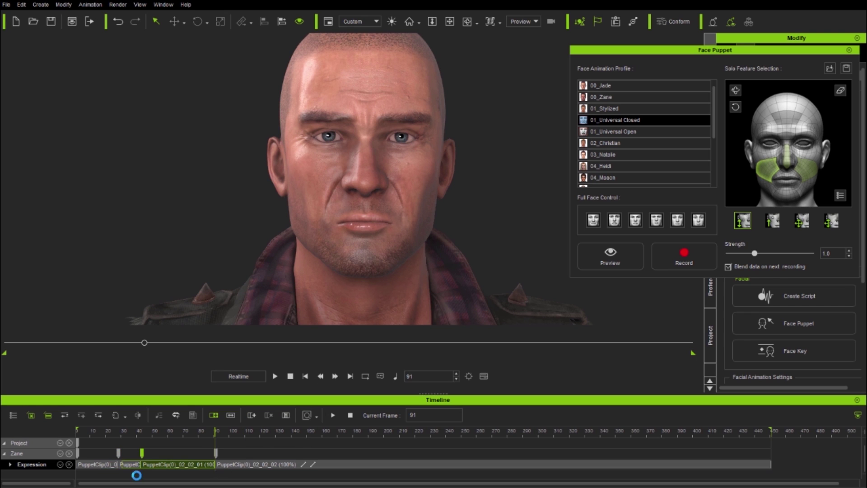
- Delete the first and third pieces of the broken clip and move the second piece to frame 1
left_click(101, 465)
right_click(101, 465)
left_click(132, 369)
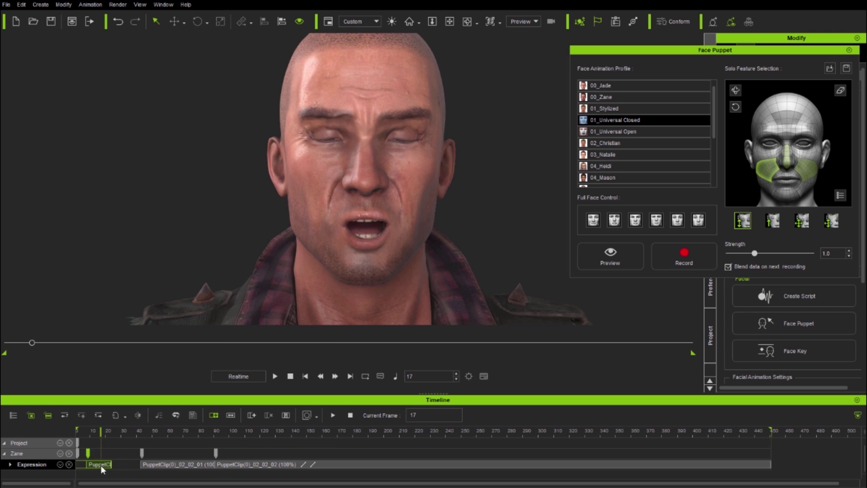
right_click(173, 465)
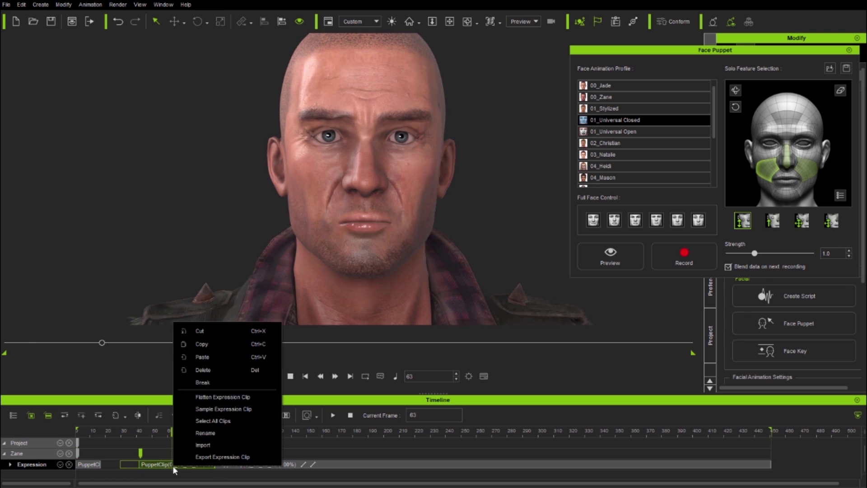
left_click(202, 369)
- Stretch the short first clip to 450%, extend the following clip's transition back to it, and scrub back to the start
left_click(92, 465)
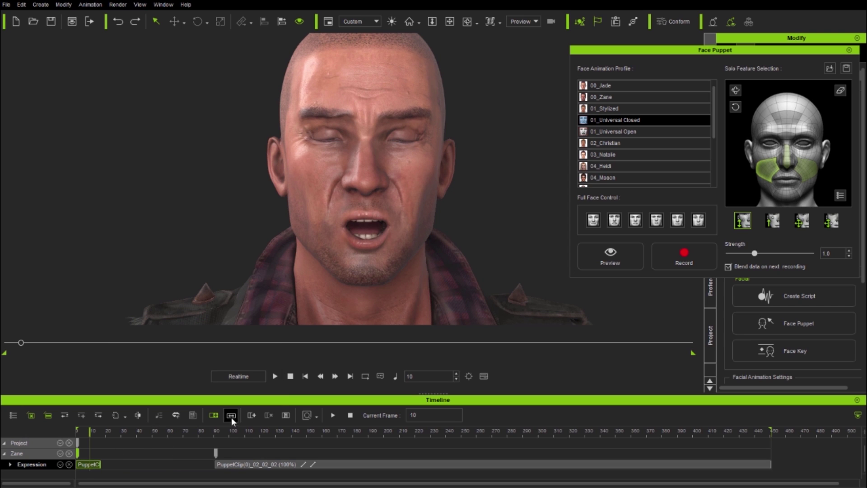
left_click_drag(97, 465, 190, 465)
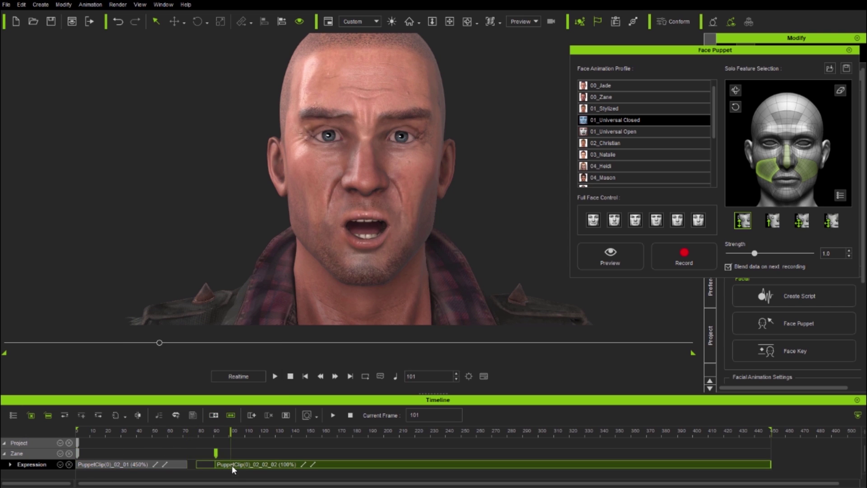
left_click_drag(230, 431, 53, 437)
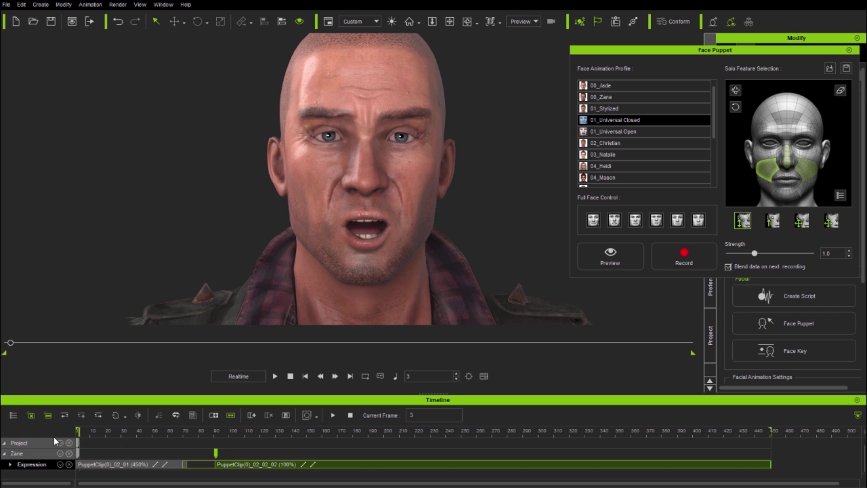
- Select head movement, head rotation and both eyes, switch playback to By Frame, and record a blended pass from frame 1 to 450
left_click(830, 143)
left_click(734, 90)
left_click(771, 146)
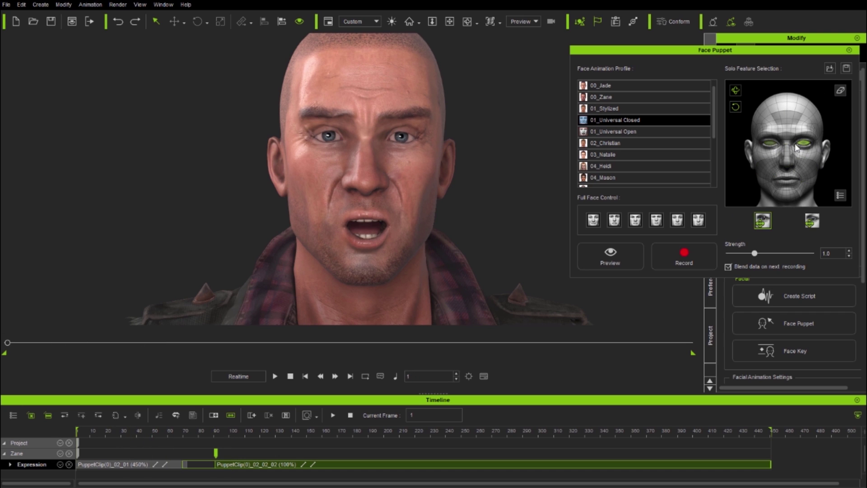
left_click(242, 378)
left_click(657, 261)
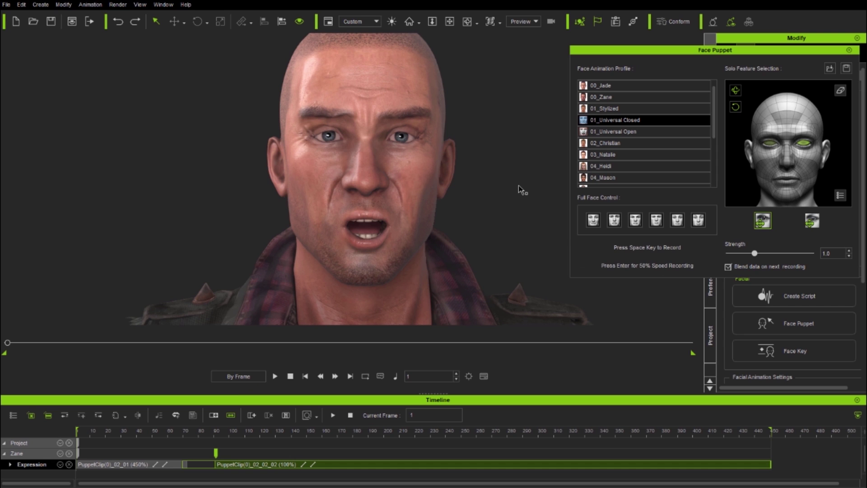
key("space")
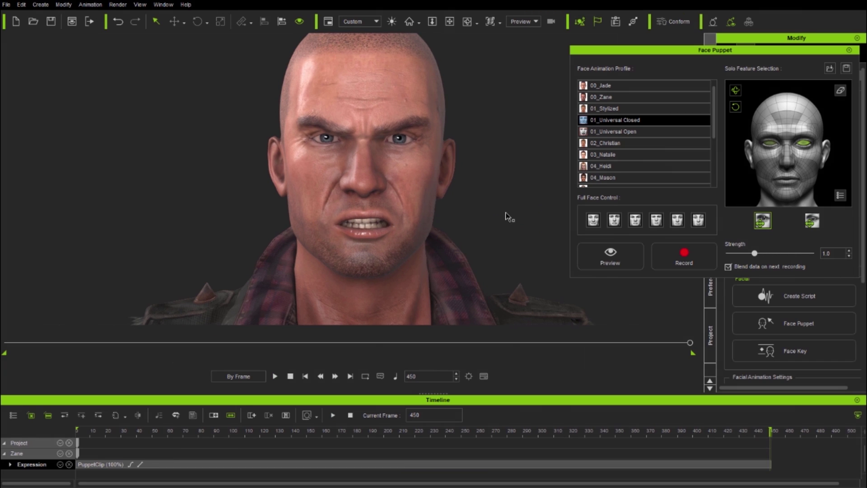
- Turn on looping and play the final facial animation in Realtime mode
left_click(366, 376)
left_click(239, 376)
left_click(274, 376)
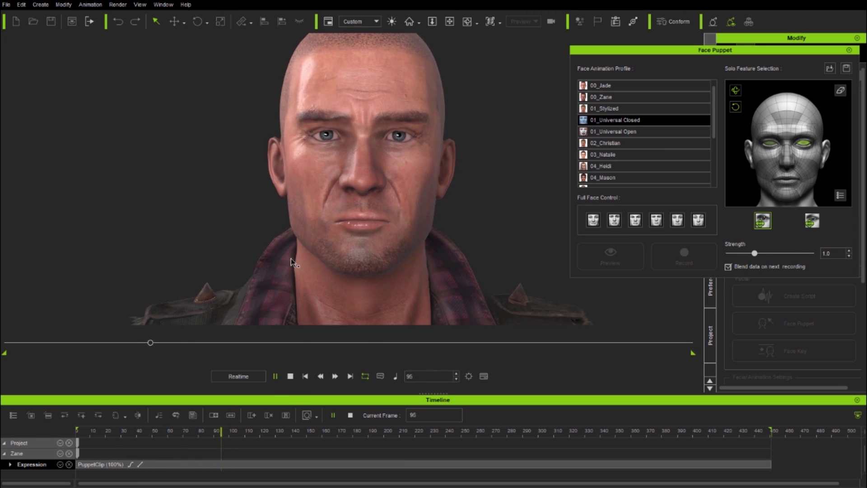